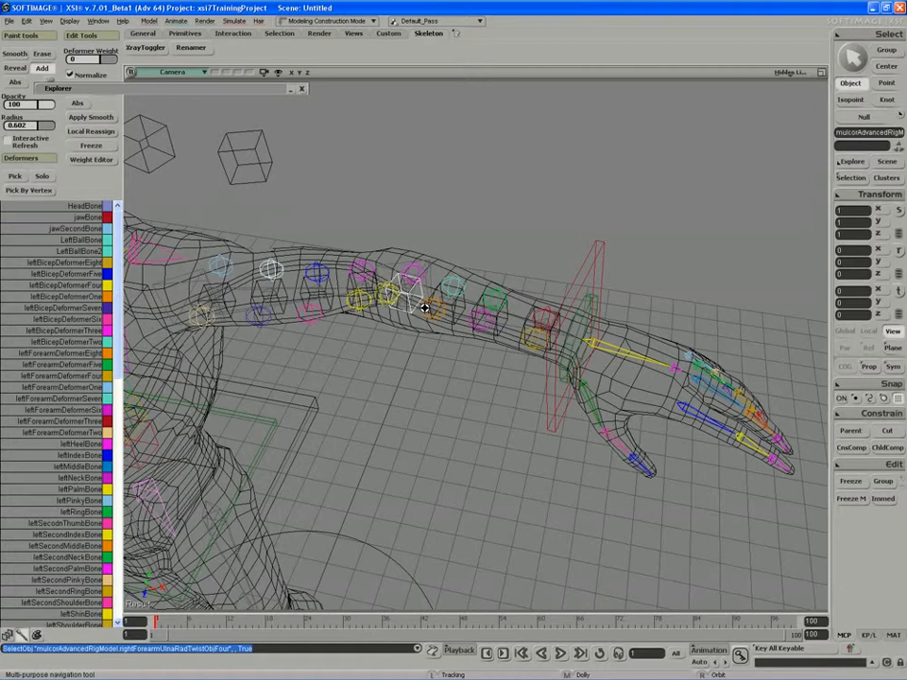
Step: Set the camera view to Textured Decal shading with Wireframe On Shaded, and select leftUlnaRadiiBone at the wrist
right_drag(425, 308, 408, 297)
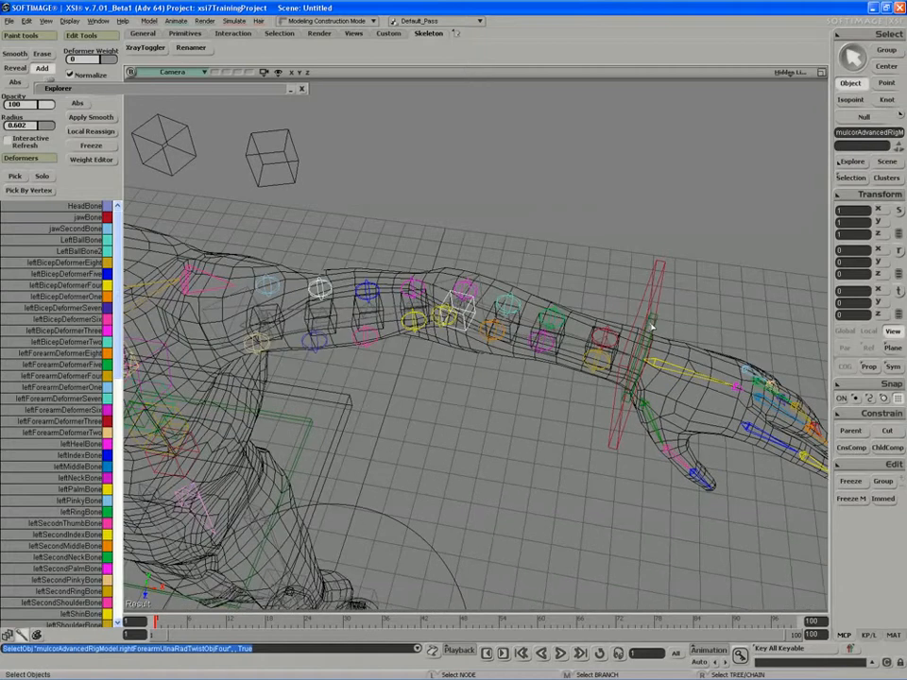
click(652, 327)
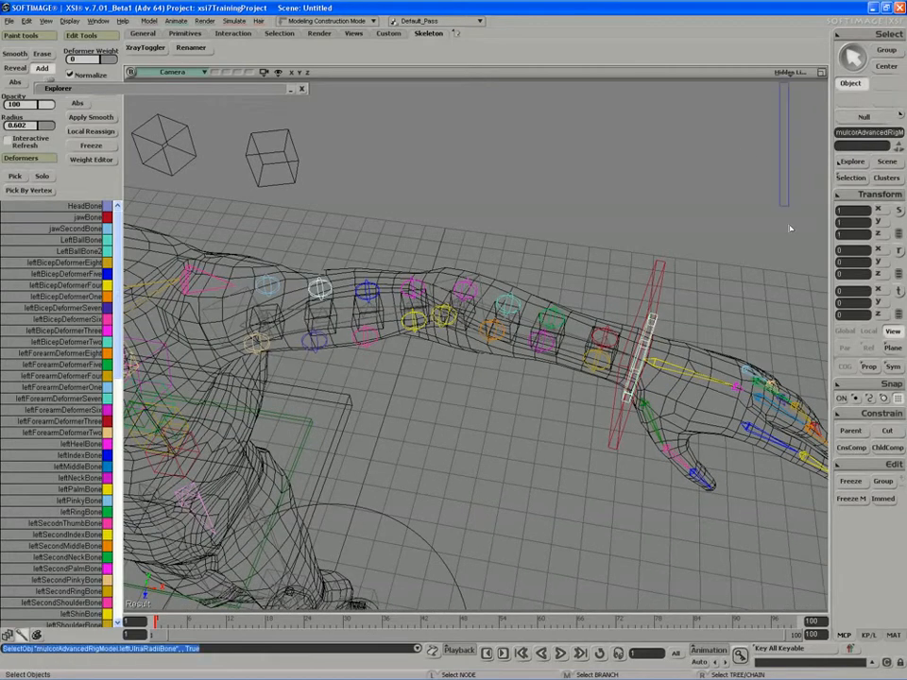
click(790, 228)
click(790, 72)
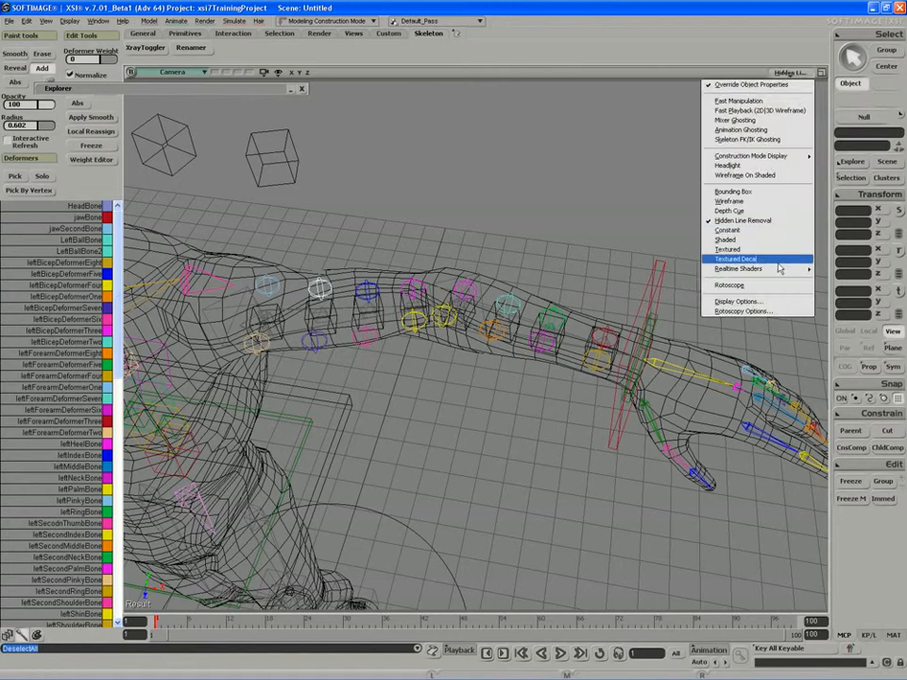
click(778, 260)
click(652, 322)
click(789, 72)
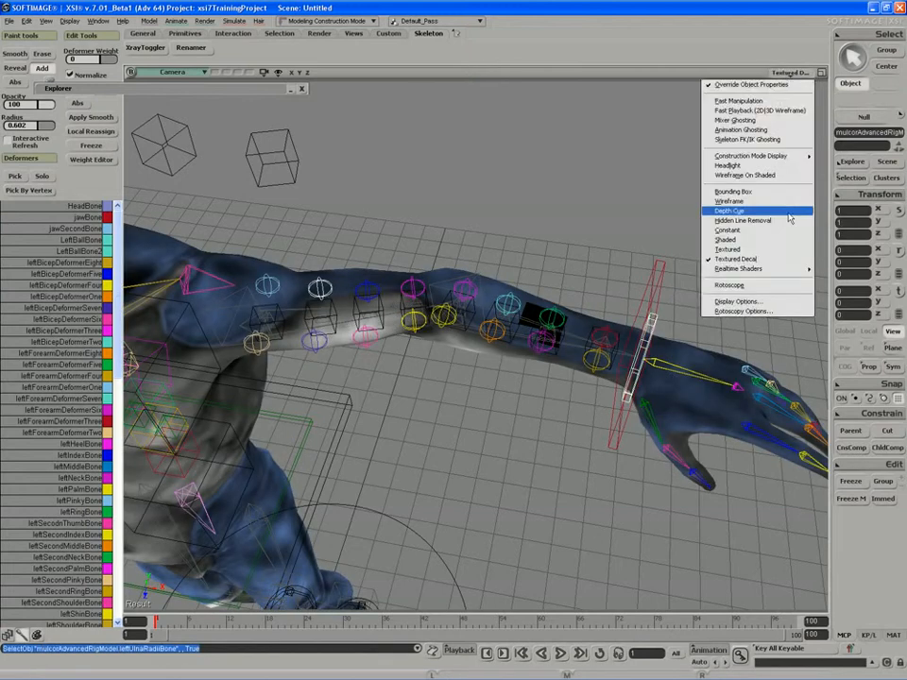
click(756, 175)
Step: Rotate leftUlnaRadiiBone about its local X axis to about -112 degrees to twist the hand and forearm
key(c)
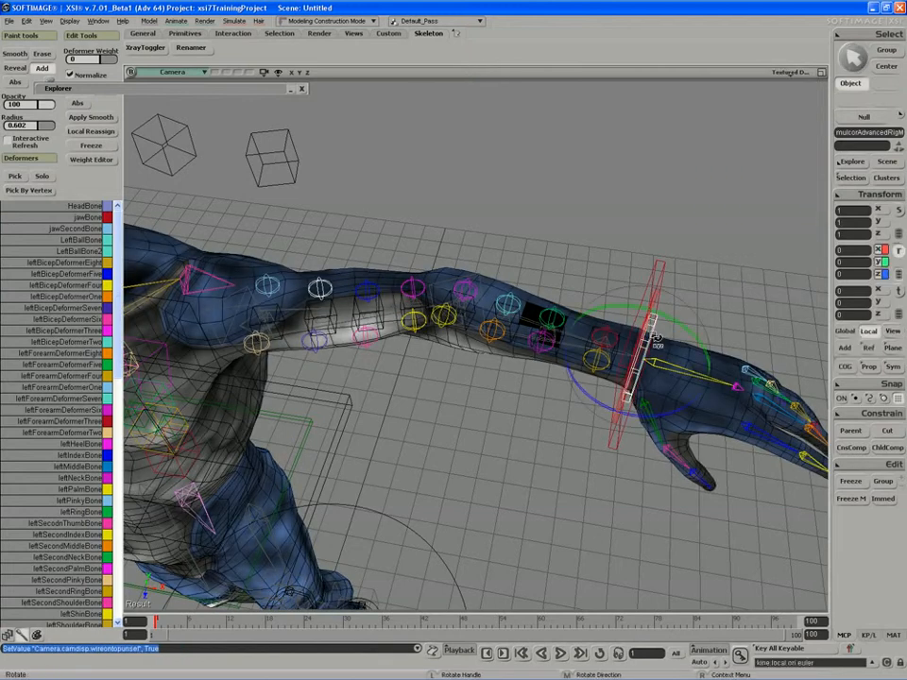
drag(630, 369, 650, 278)
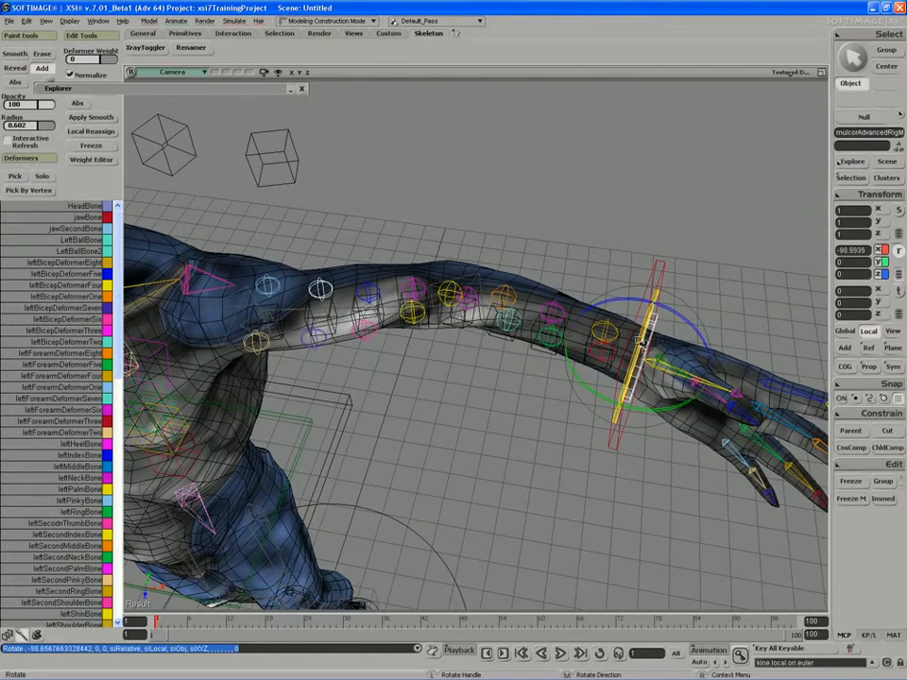
drag(638, 341, 638, 328)
key(space)
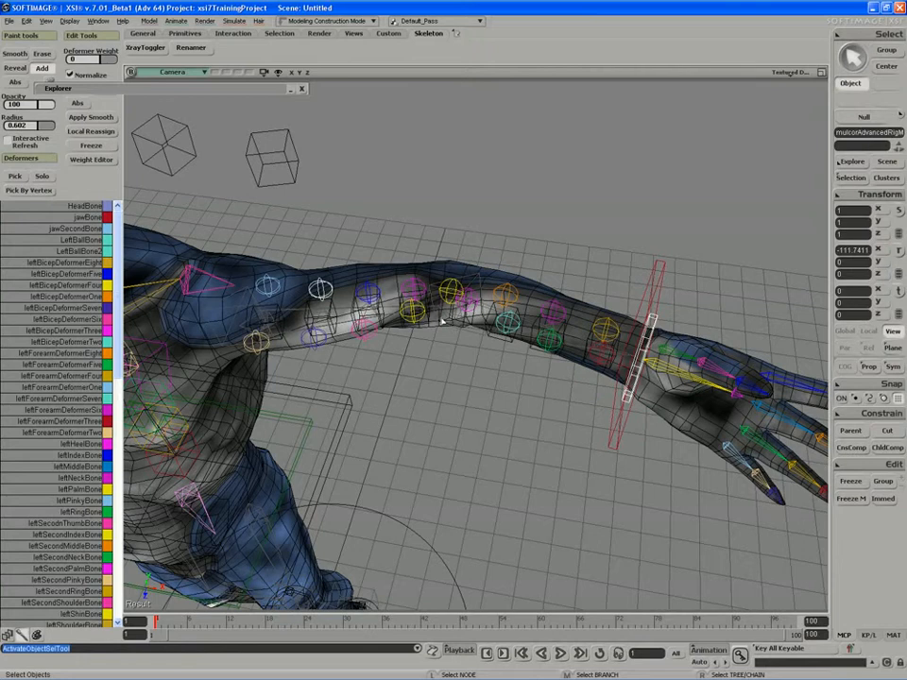
Step: Open the local transform properties of rightForearmUlnaRadTwistObjFour near the elbow and set its X rotation expression multiplier to 0.2
click(444, 319)
key(s)
right_drag(444, 320, 446, 341)
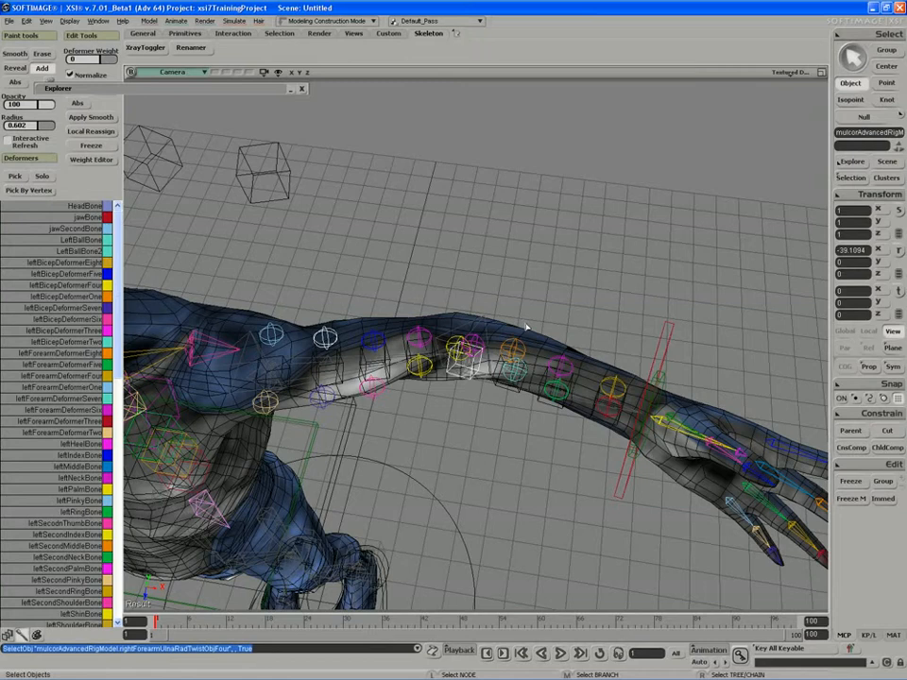
key(ctrl+k)
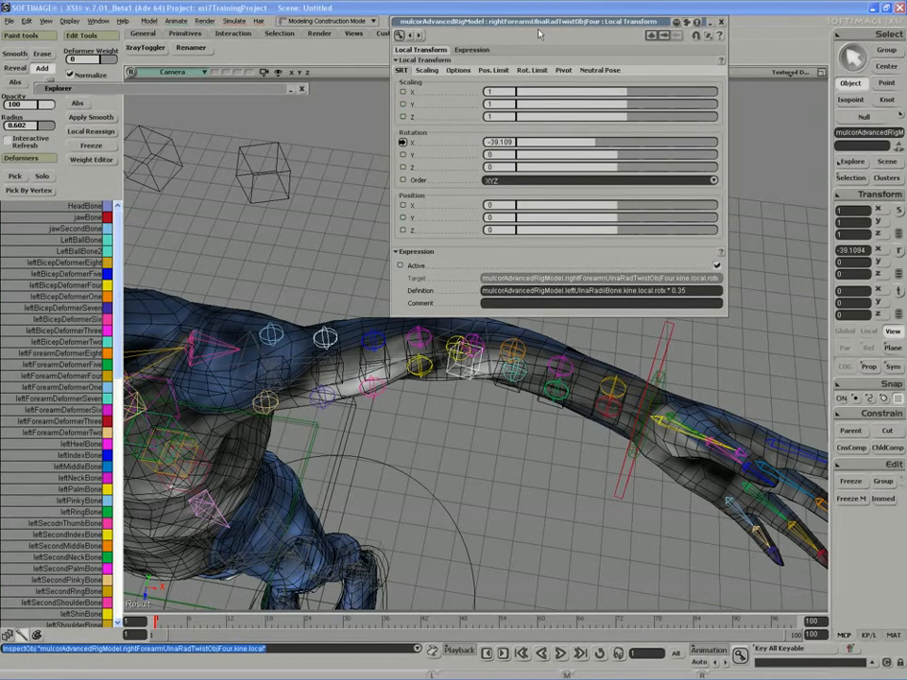
drag(539, 35, 528, 21)
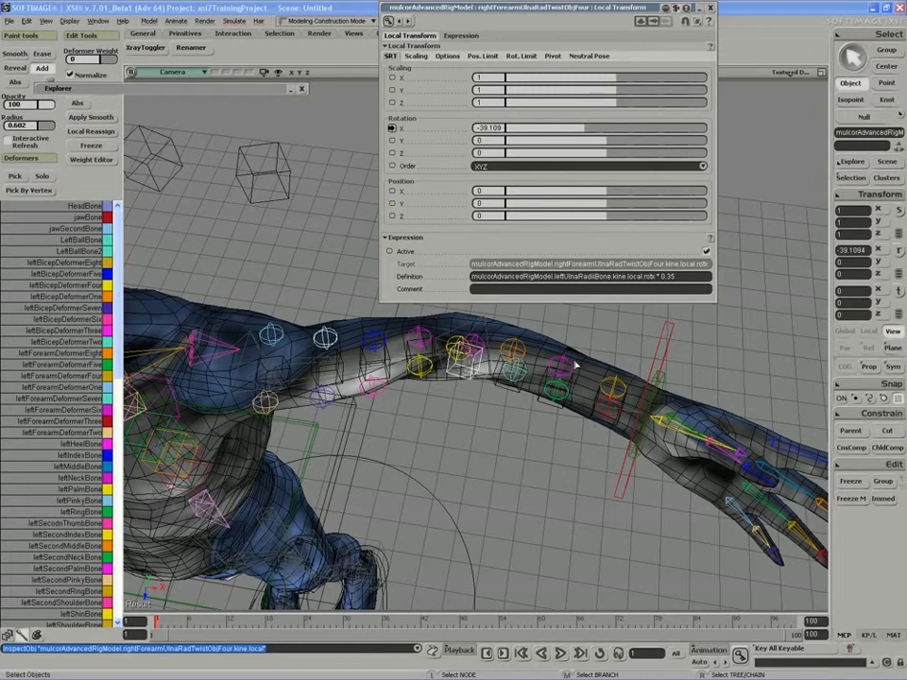
click(675, 277)
double_click(687, 277)
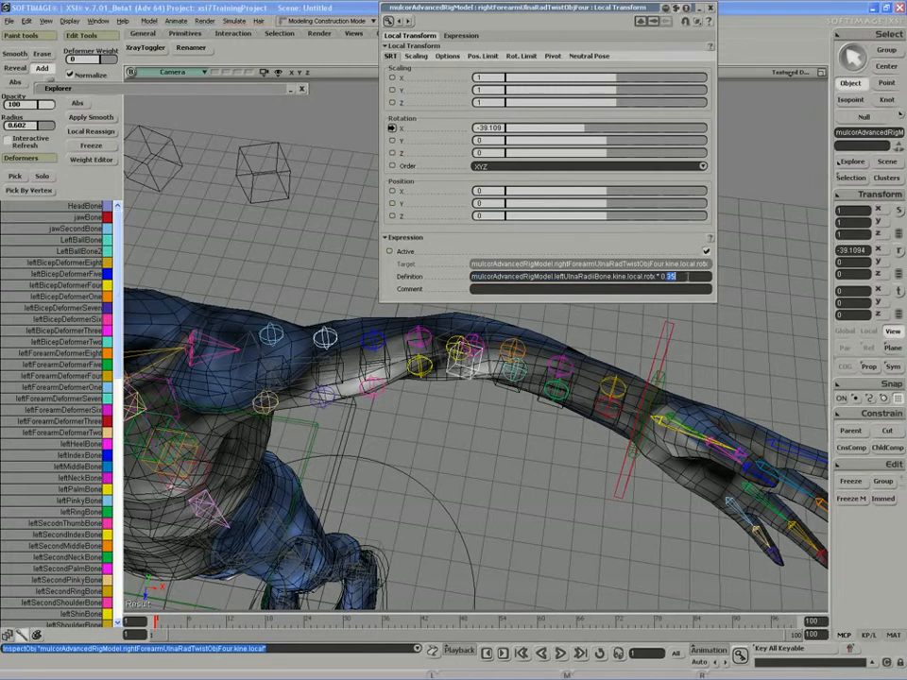
text(0.2)
key(Return)
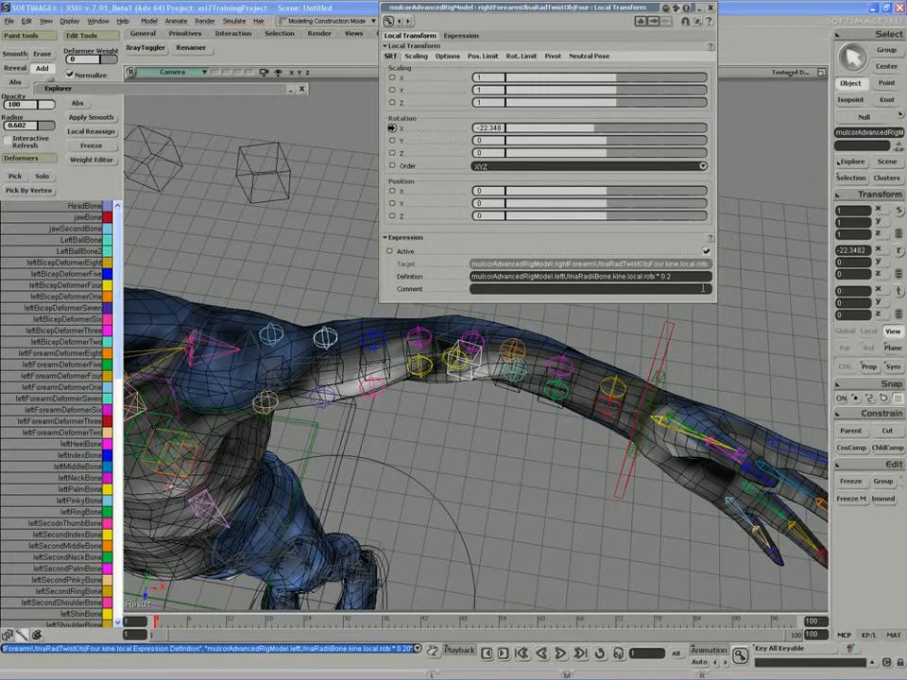
Step: Set the X rotation expression multiplier of rightForearmUlnaRadTwistObjFour to 0.15
double_click(674, 277)
text(0.15)
key(Return)
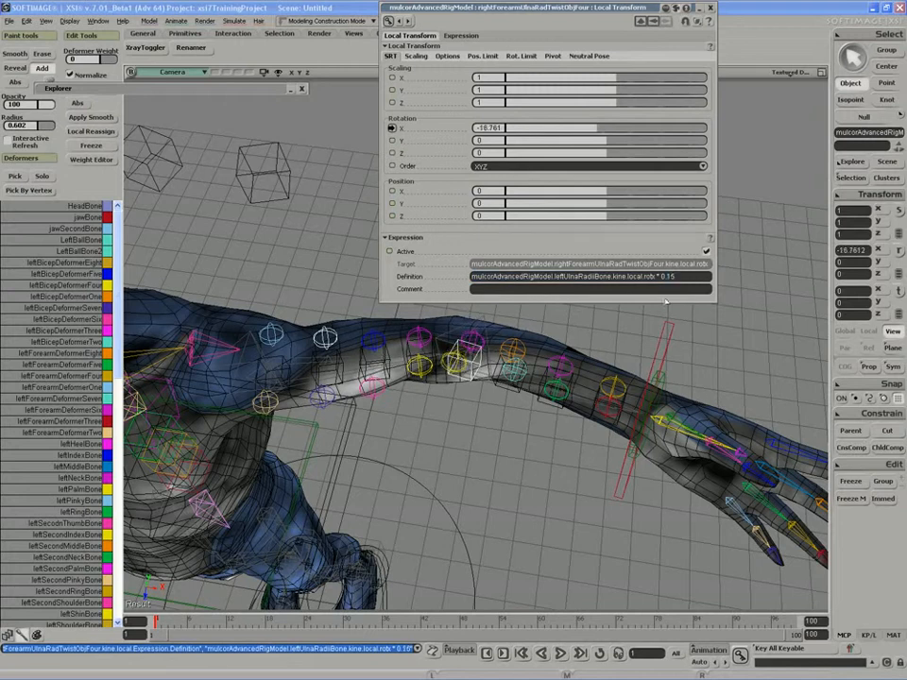
Step: Select rightForearmUlnaRadTwistObjThree and set its X rotation expression multiplier to 0.6
click(507, 376)
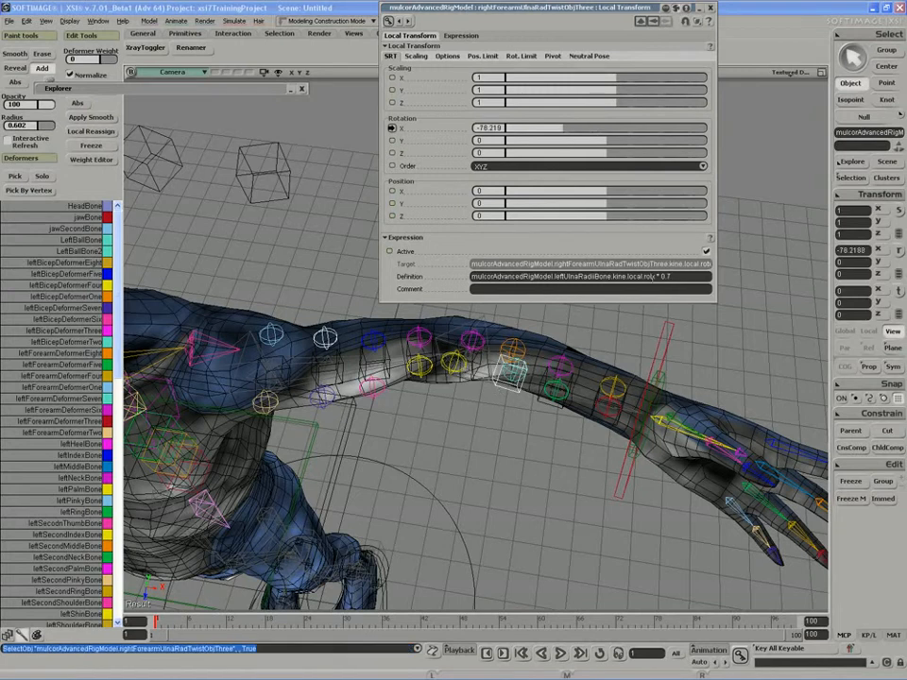
click(670, 277)
drag(667, 277, 676, 277)
text(6)
key(Return)
Step: Compare twist objects Four and Three along the forearm, then set the expression multiplier of rightForearmUlnaRadTwistObjThree to 0.5
key(s)
right_drag(578, 462, 589, 424)
key(s)
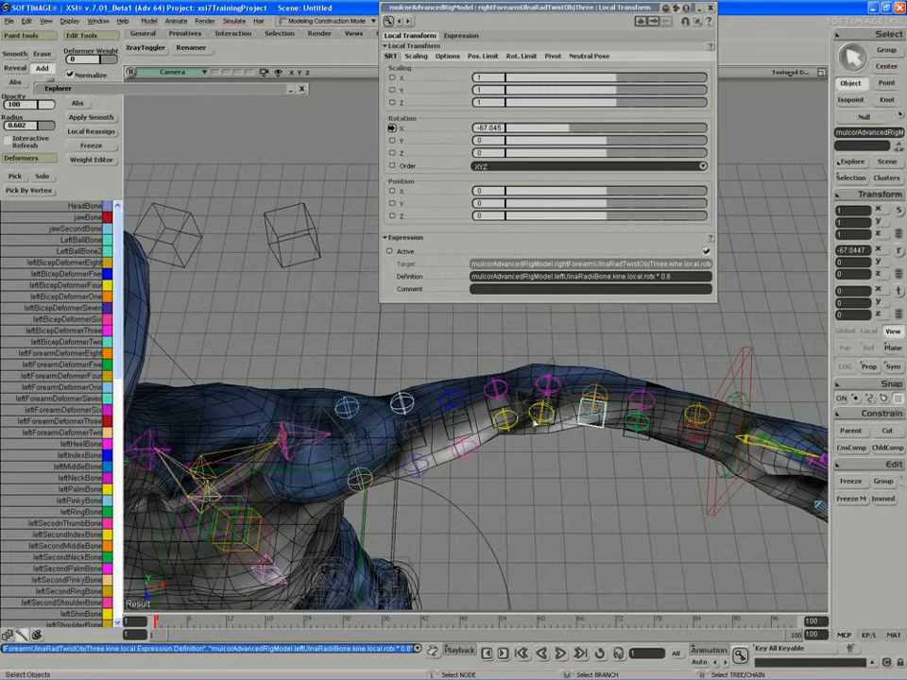
click(556, 427)
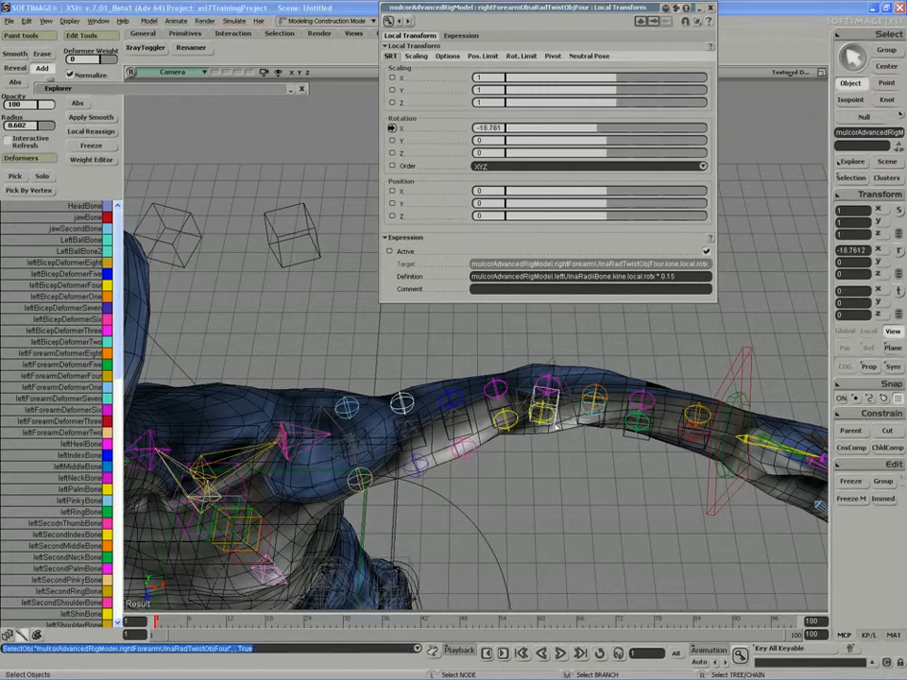
click(580, 427)
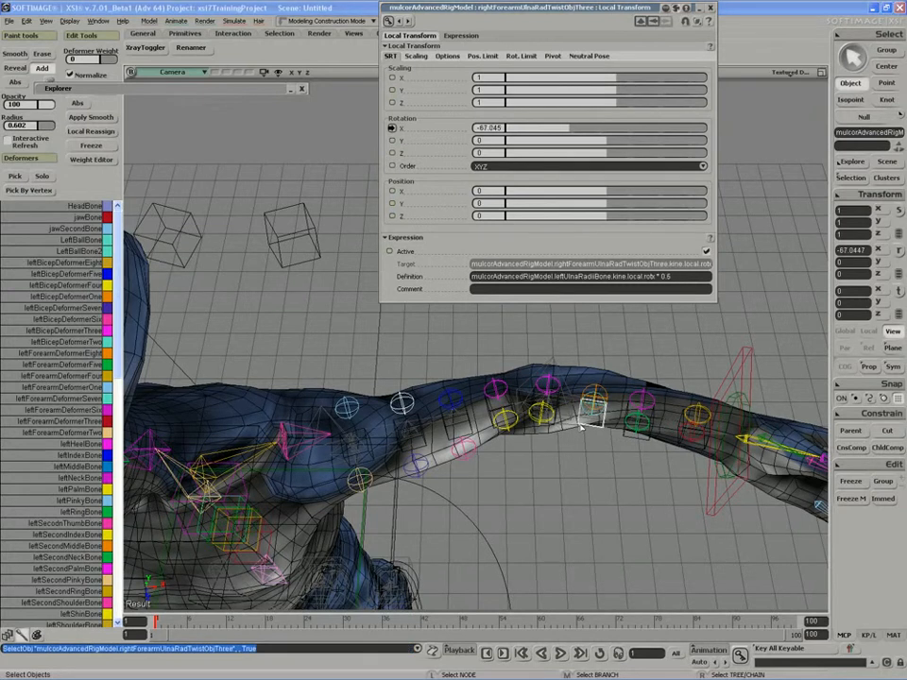
key(s)
drag(324, 398, 302, 392)
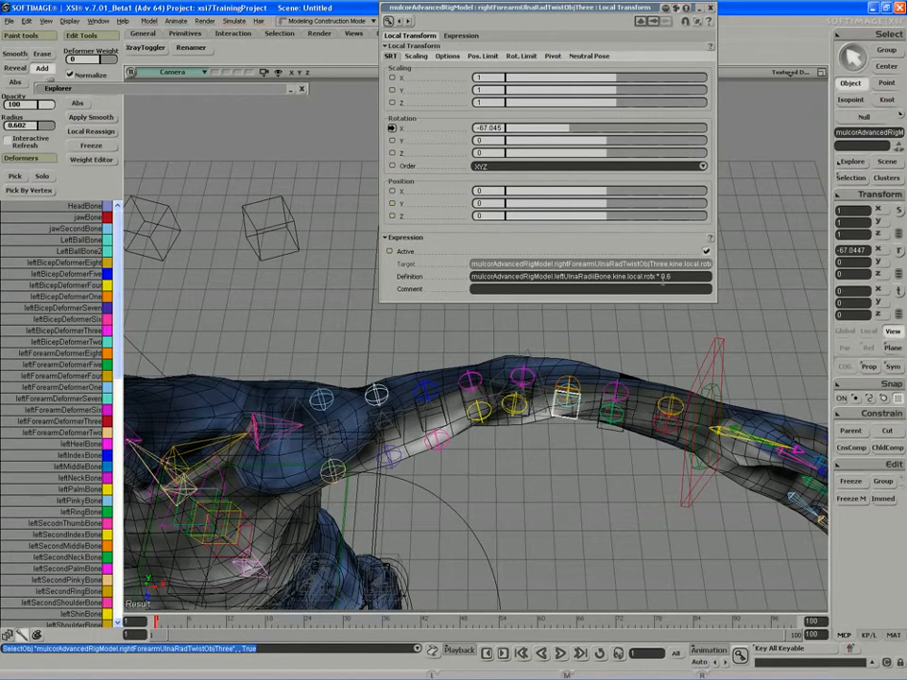
click(673, 276)
double_click(668, 275)
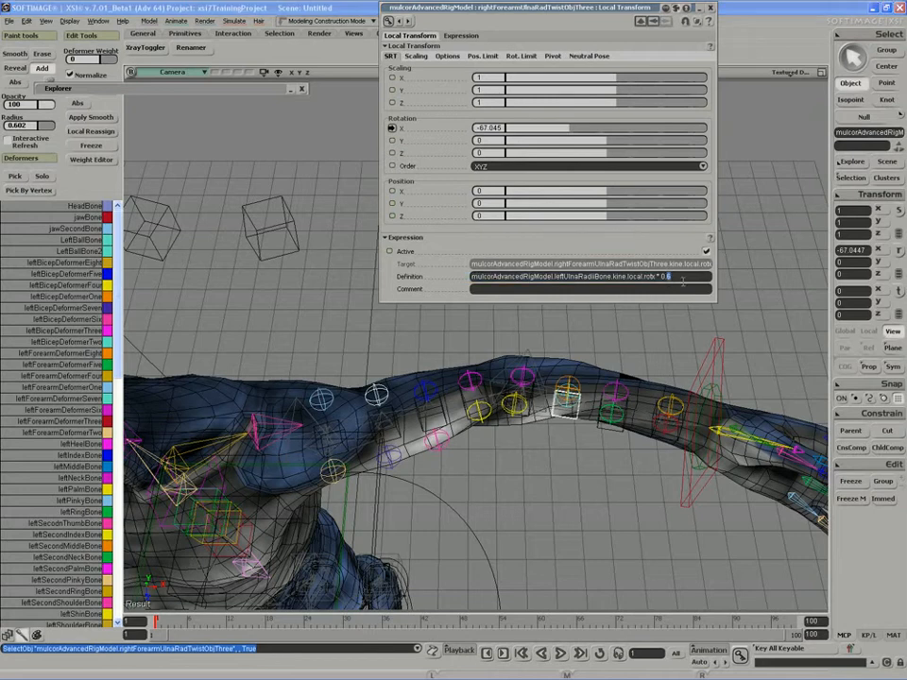
text(0.5)
key(Return)
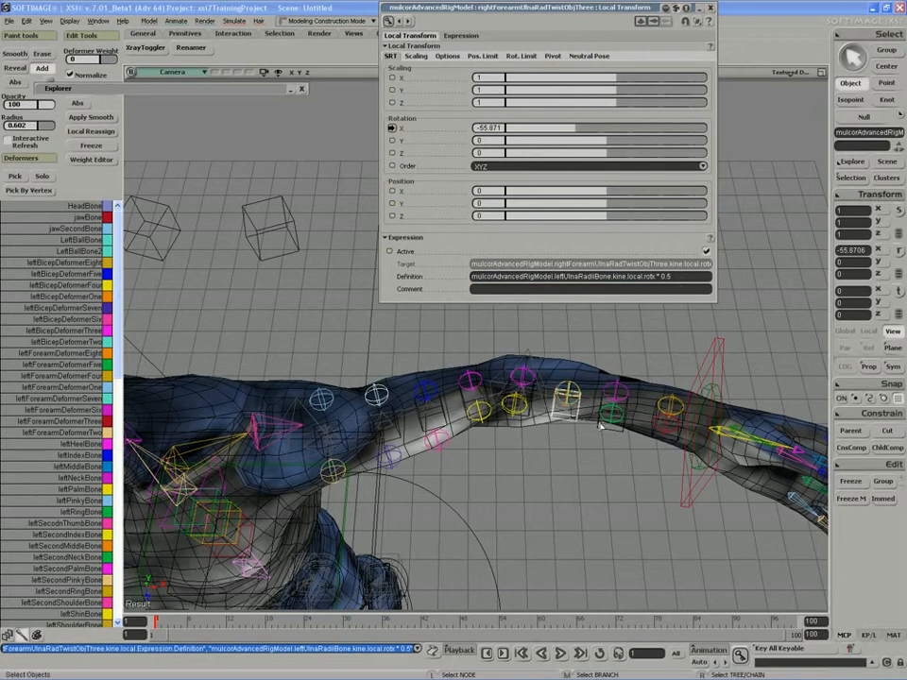
Step: Select rightForearmUlnaRadTwistObjTwo and set its X rotation expression multiplier to 0.93
click(607, 421)
click(670, 276)
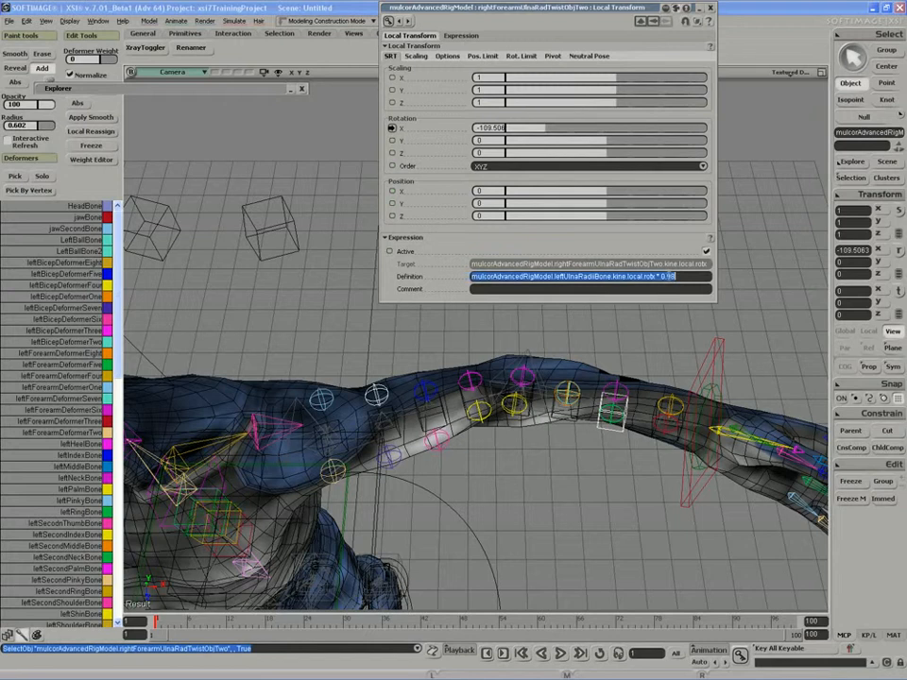
double_click(668, 276)
text(0.93)
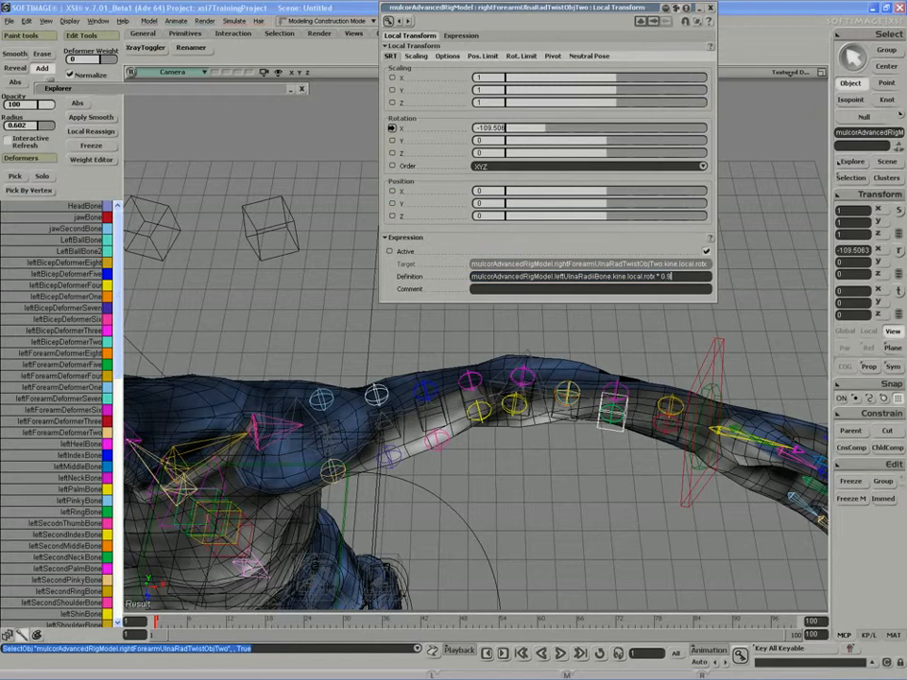
key(Return)
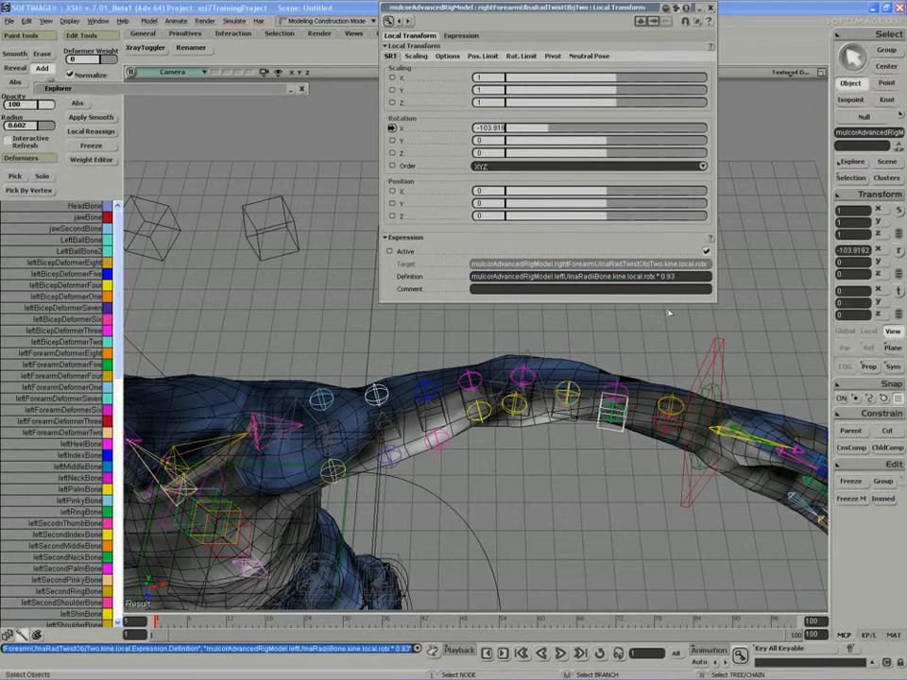
Step: Reselect rightForearmUlnaRadTwistObjFour near the elbow and set its X rotation expression multiplier to 0.2
click(570, 416)
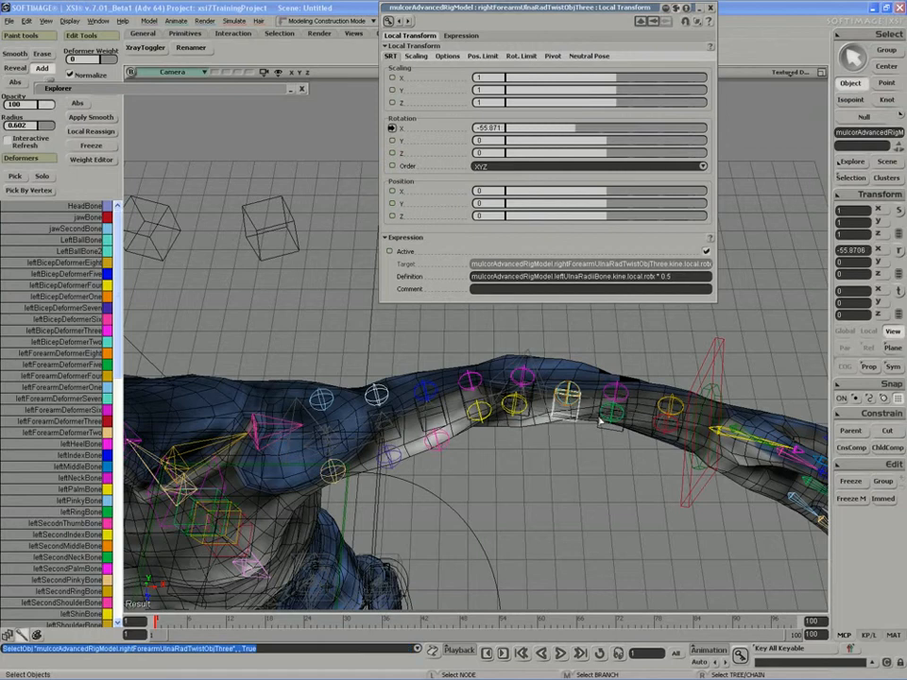
click(531, 412)
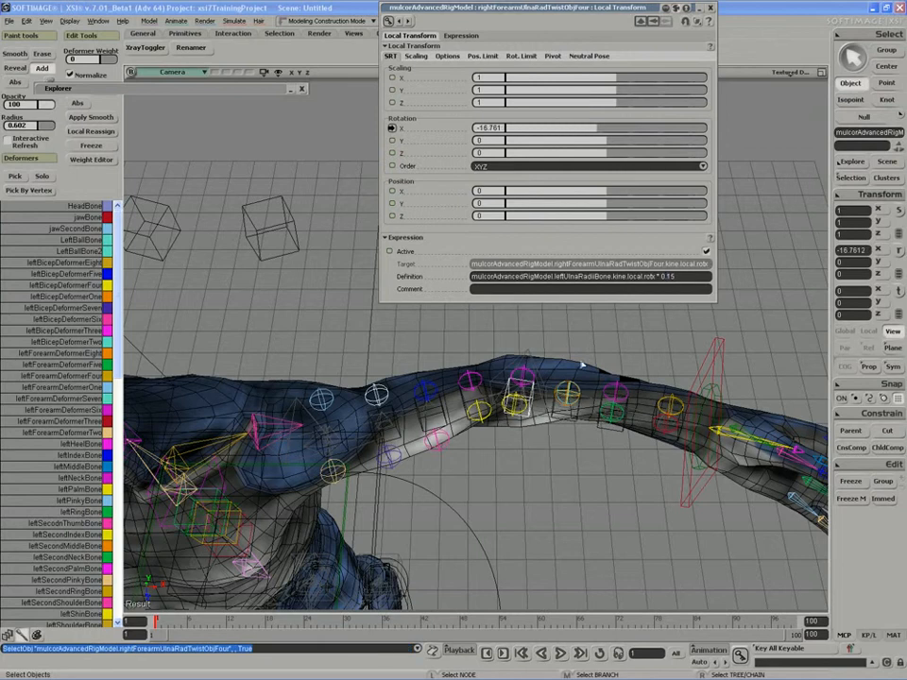
click(677, 277)
drag(677, 277, 667, 276)
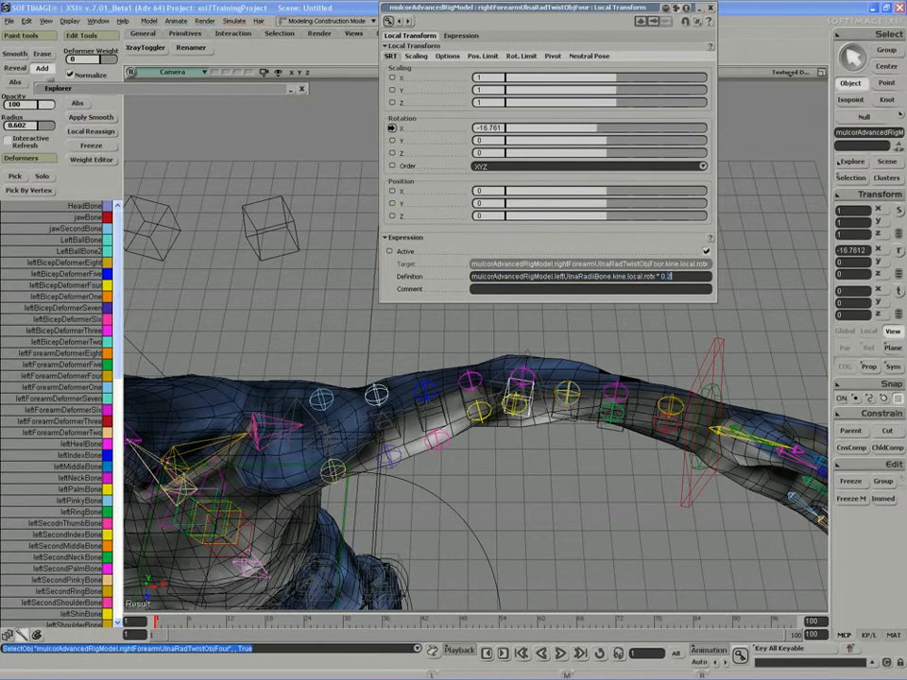
text(2)
key(Return)
Step: Try to raise the expression multiplier of rightForearmUlnaRadTwistObjFour to 0.25
click(672, 277)
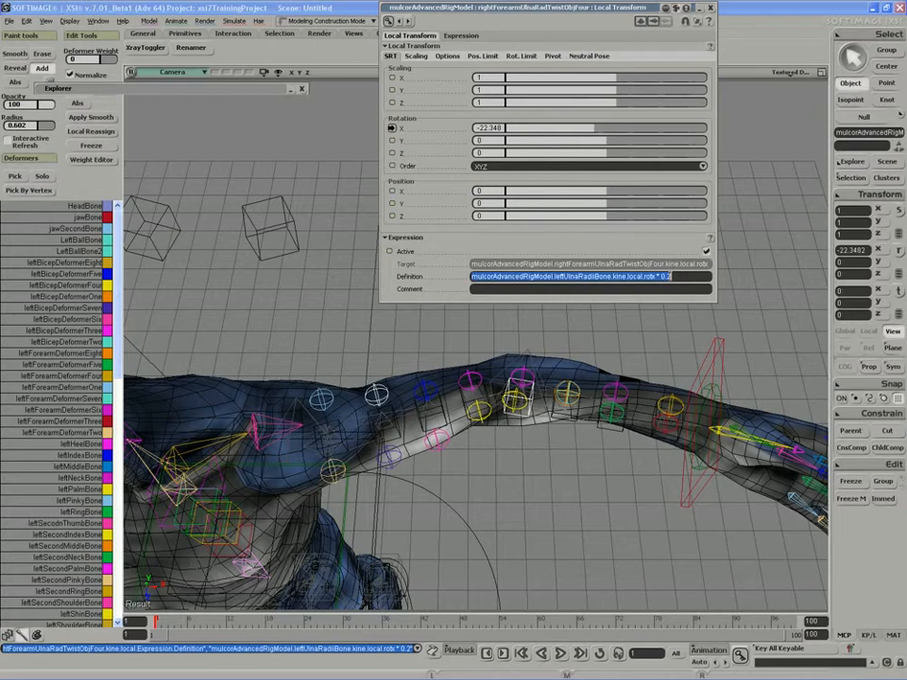
drag(673, 277, 666, 277)
text(25)
key(Return)
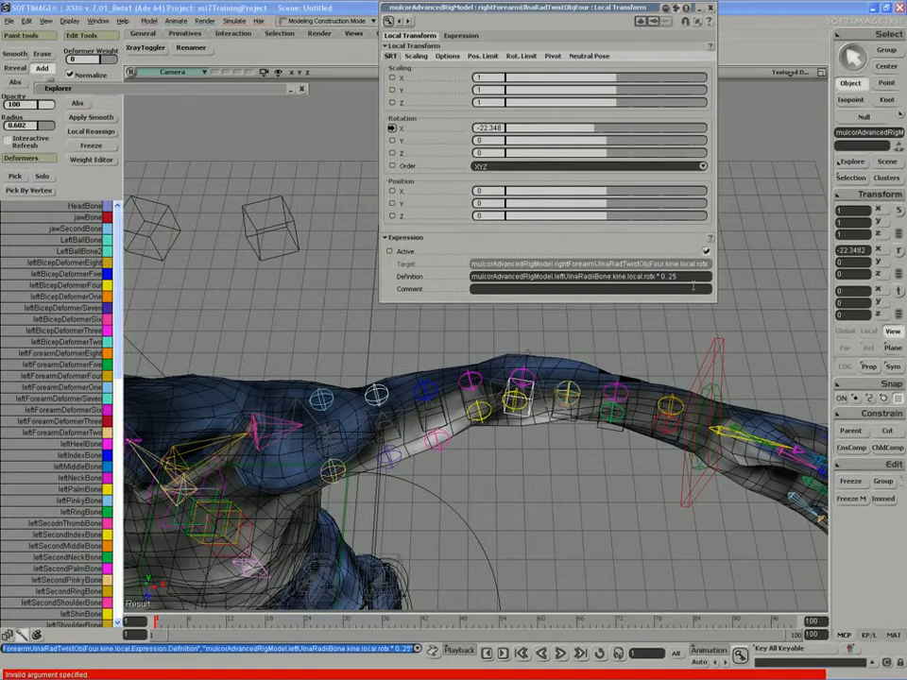
Step: Select rightForearmUlnaRadTwistObjThree and enter 0.6 as its X rotation expression multiplier, correcting the doubled decimal point
click(567, 399)
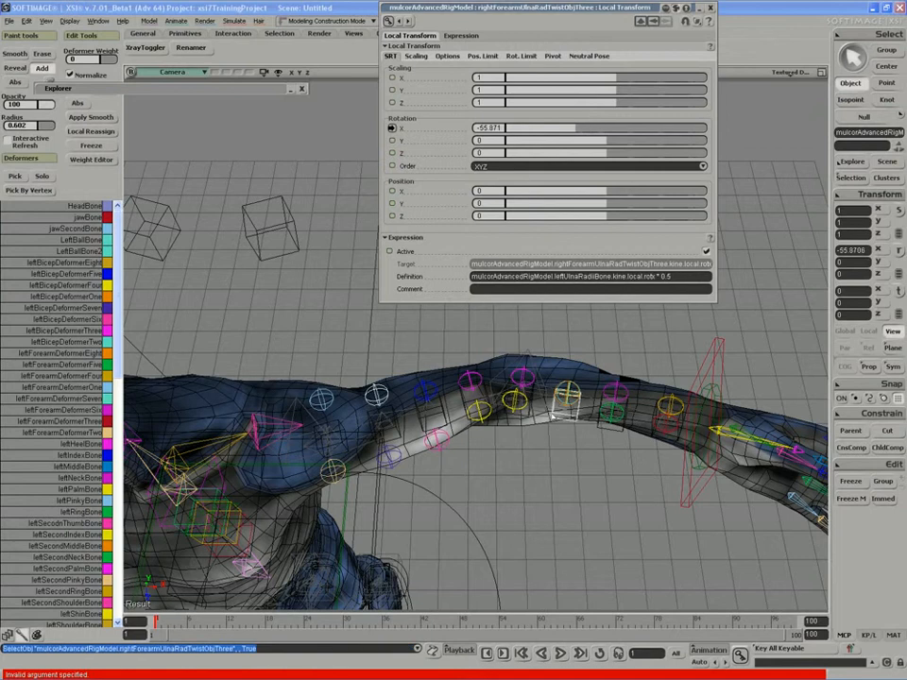
click(673, 277)
drag(673, 277, 666, 277)
key(Return)
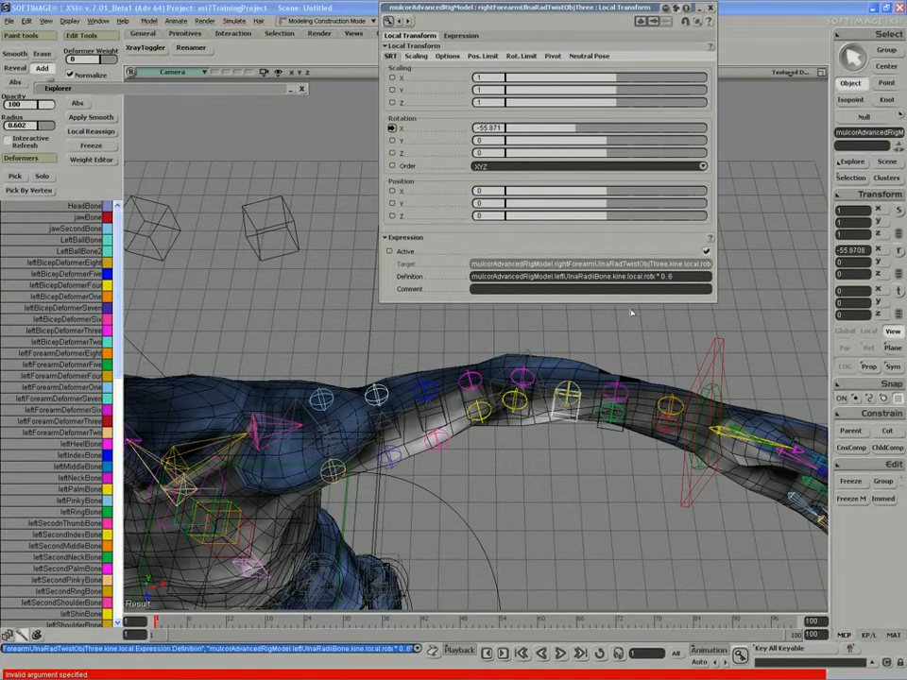
click(664, 278)
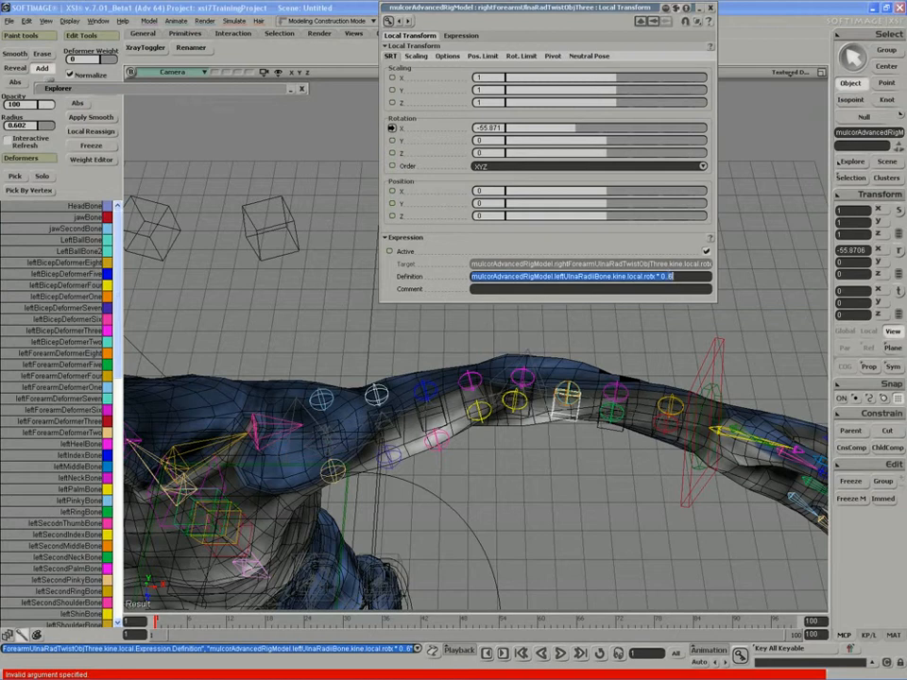
click(677, 280)
key(Left)
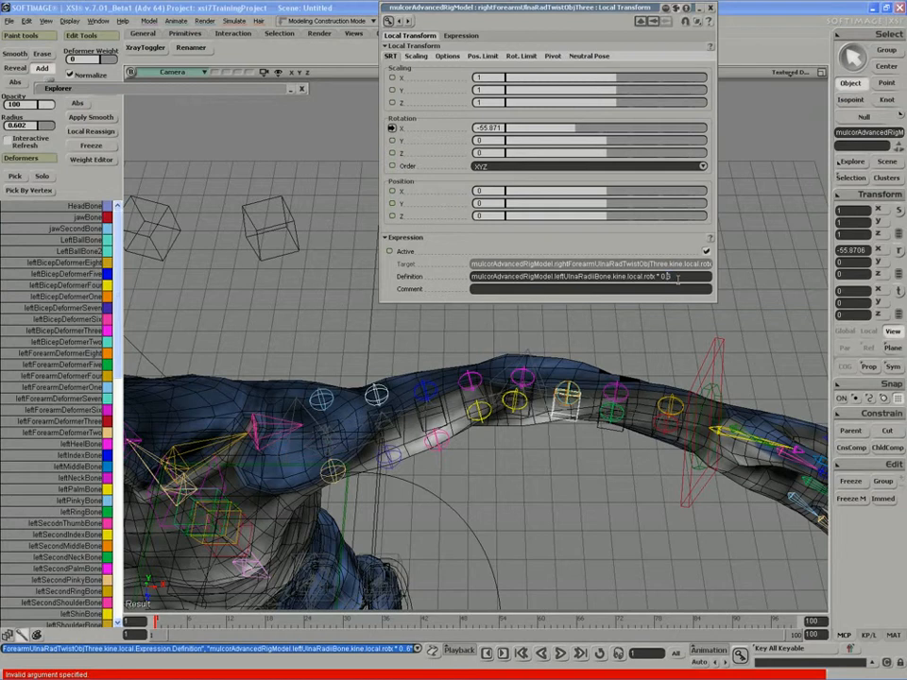
key(Return)
Step: Check the expression of rightForearmUlnaRadTwistObjFour, then set the multiplier of rightForearmUlnaRadTwistObjThree to 0.55
click(534, 412)
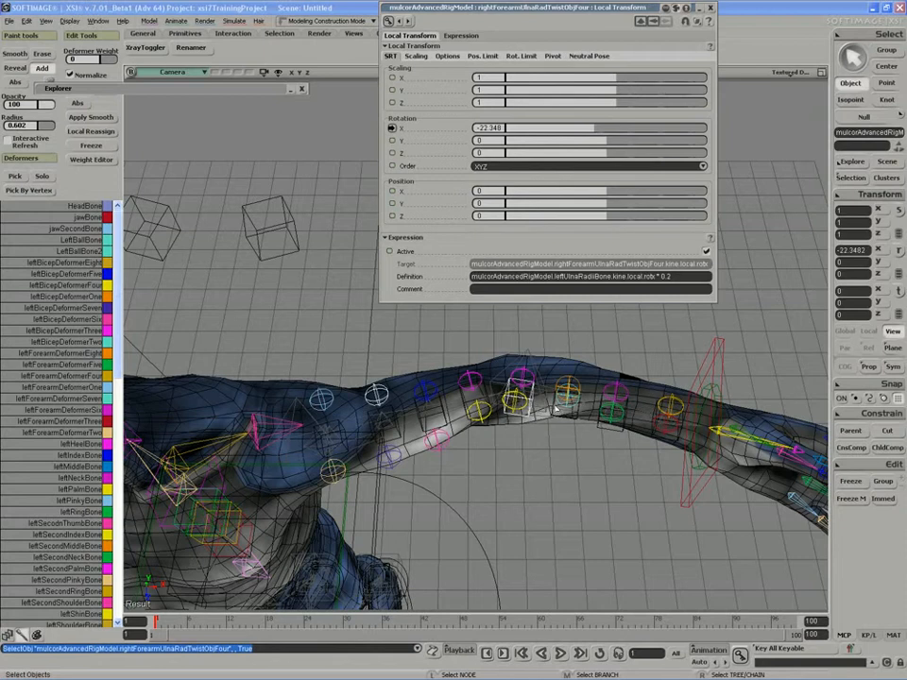
click(559, 409)
click(672, 277)
drag(672, 277, 667, 277)
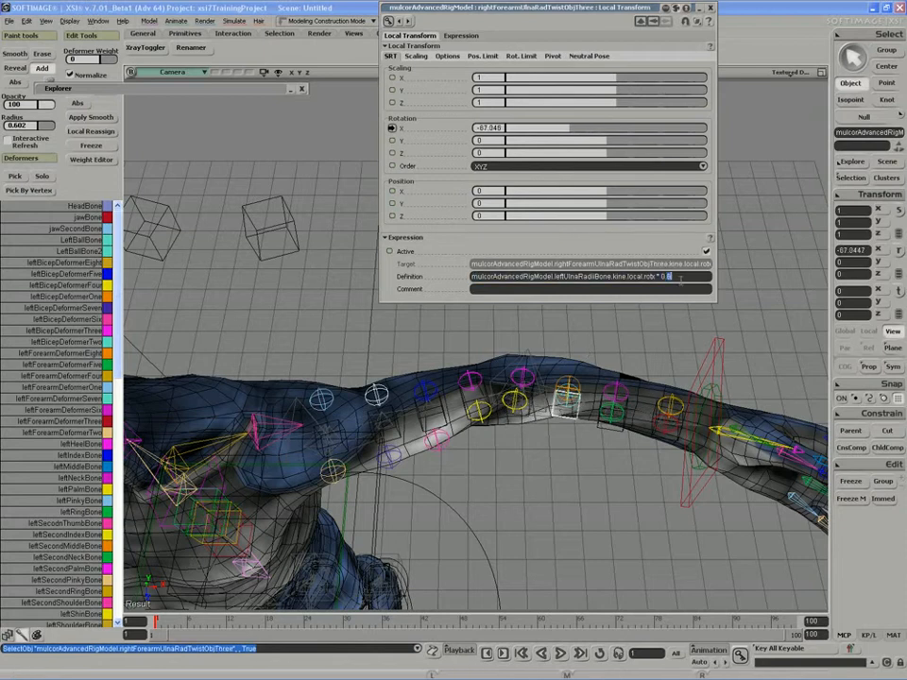
text(55)
key(Return)
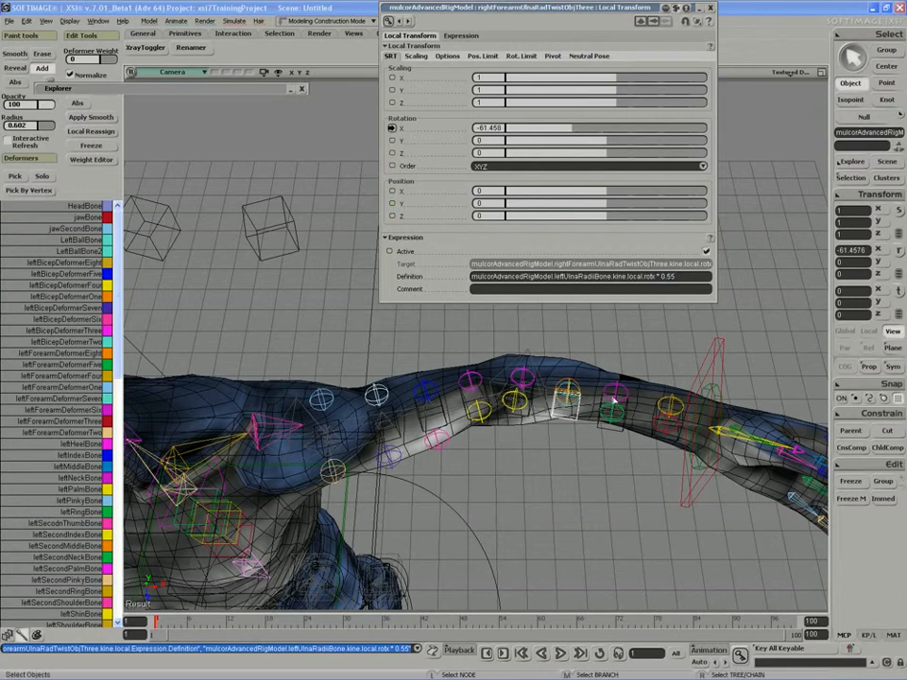
Step: Select rightForearmUlnaRadTwistObjTwo on the forearm and set its X rotation expression multiplier to 0.8
click(609, 414)
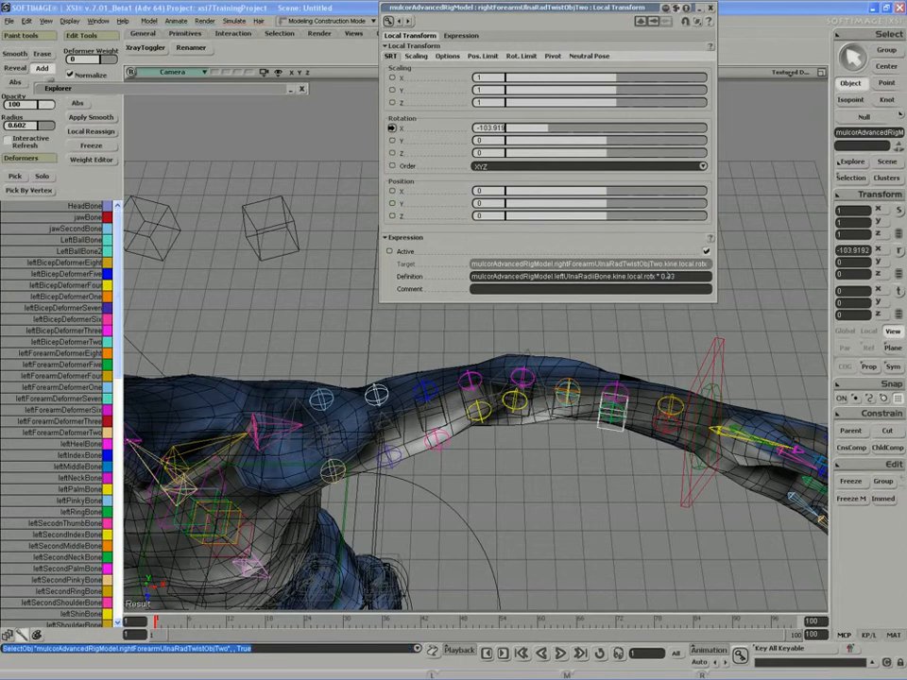
click(672, 277)
drag(664, 277, 682, 277)
key(BackSpace)
text(8)
key(Return)
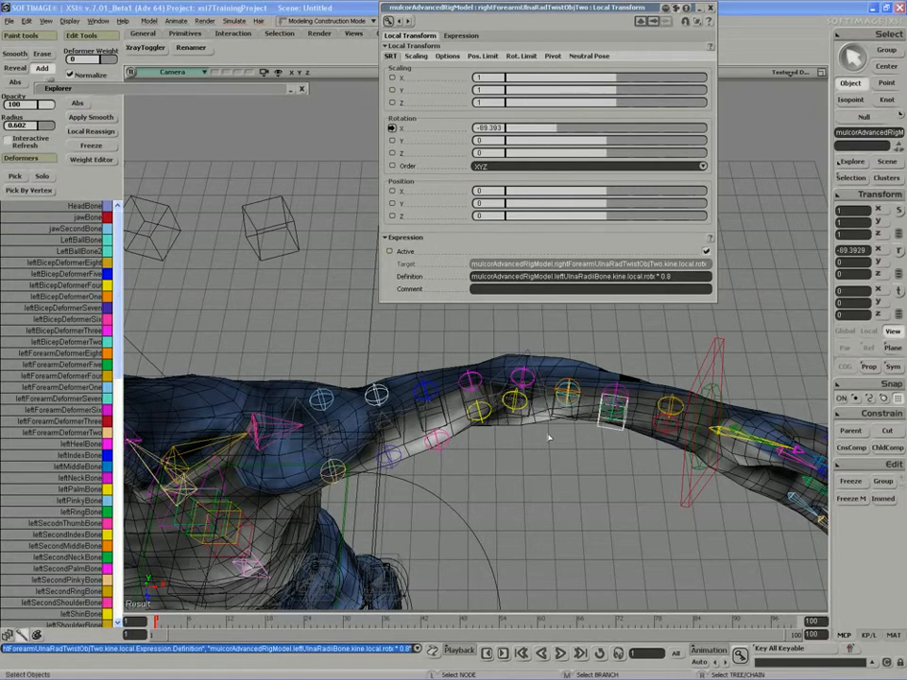
Step: Select leftForearmUlnaRadTwistObjTwo on the opposite arm and set its X rotation expression multiplier to 0.8
right_drag(548, 437, 330, 401)
click(325, 405)
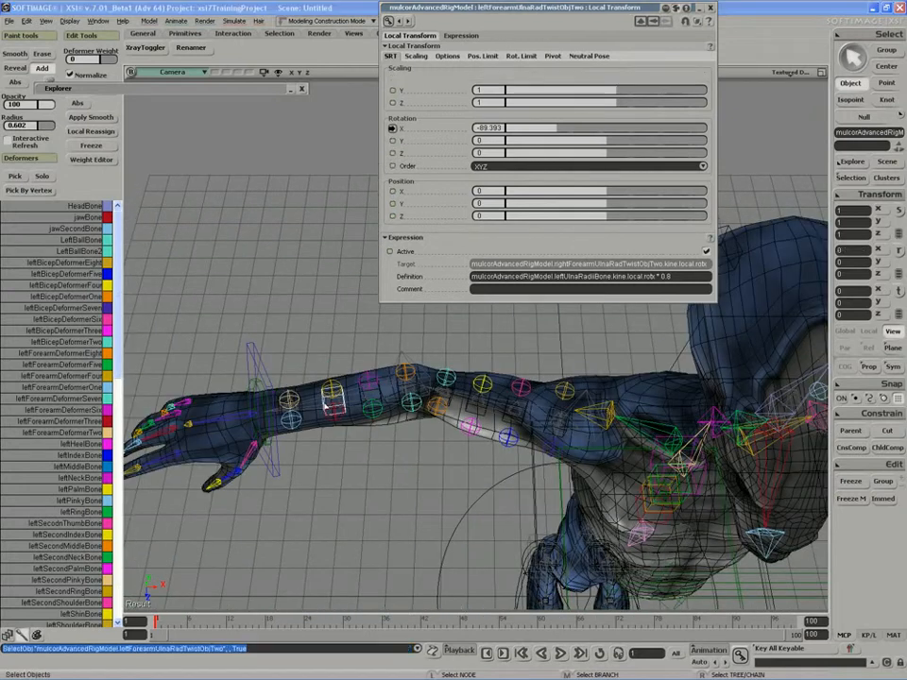
click(670, 280)
click(679, 277)
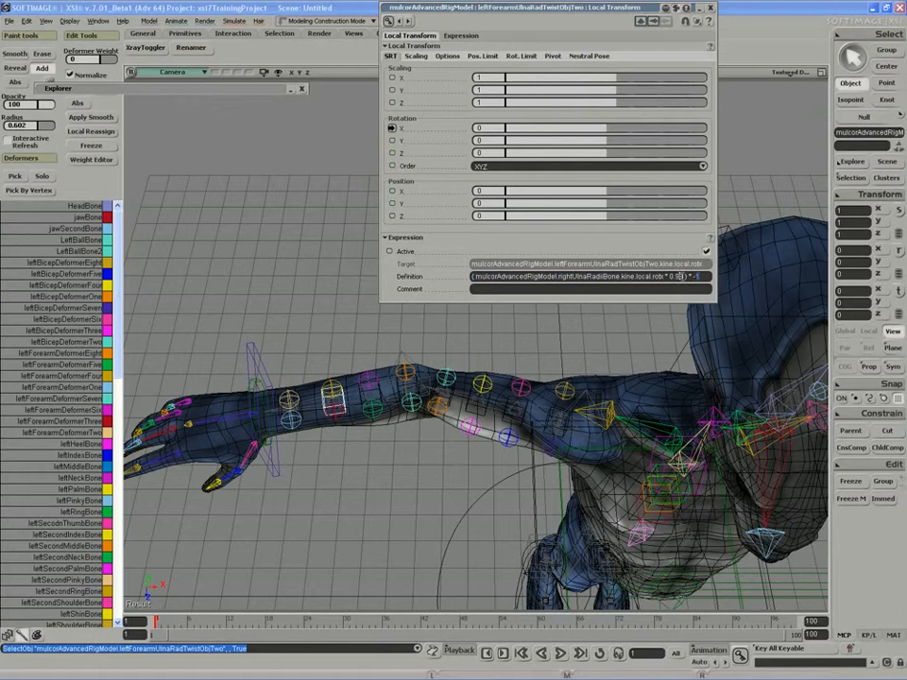
key(BackSpace)
key(Return)
Step: Select leftForearmUlnaRadTwistObjThree and set its X rotation expression multiplier to 0.55, matching rightForearmUlnaRadTwistObjThree
key(s)
drag(756, 375, 415, 386)
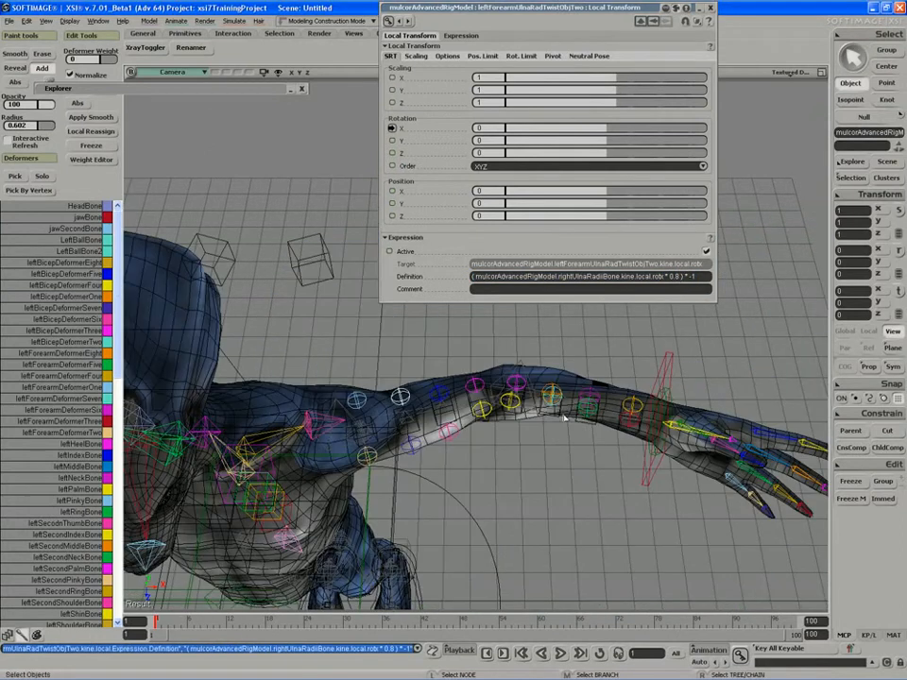
click(557, 414)
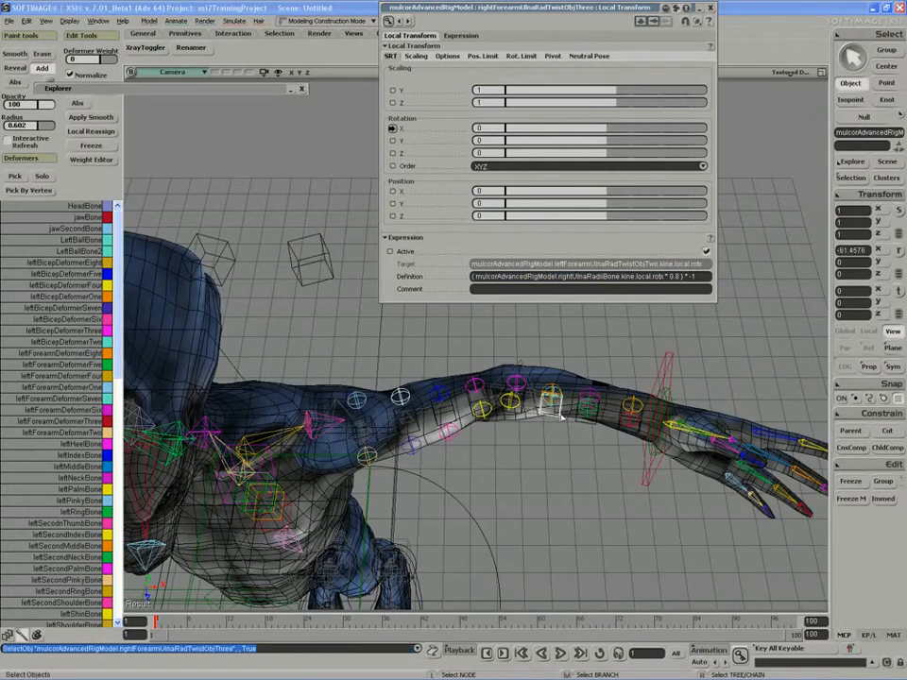
key(s)
drag(463, 482, 610, 487)
click(433, 415)
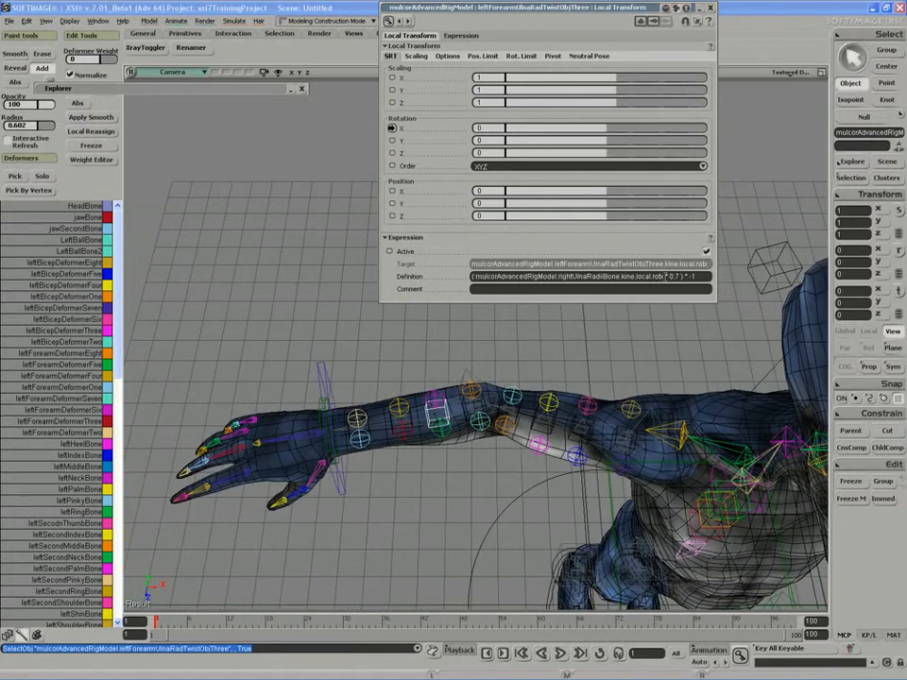
key(BackSpace)
text(5)
text(5)
key(Return)
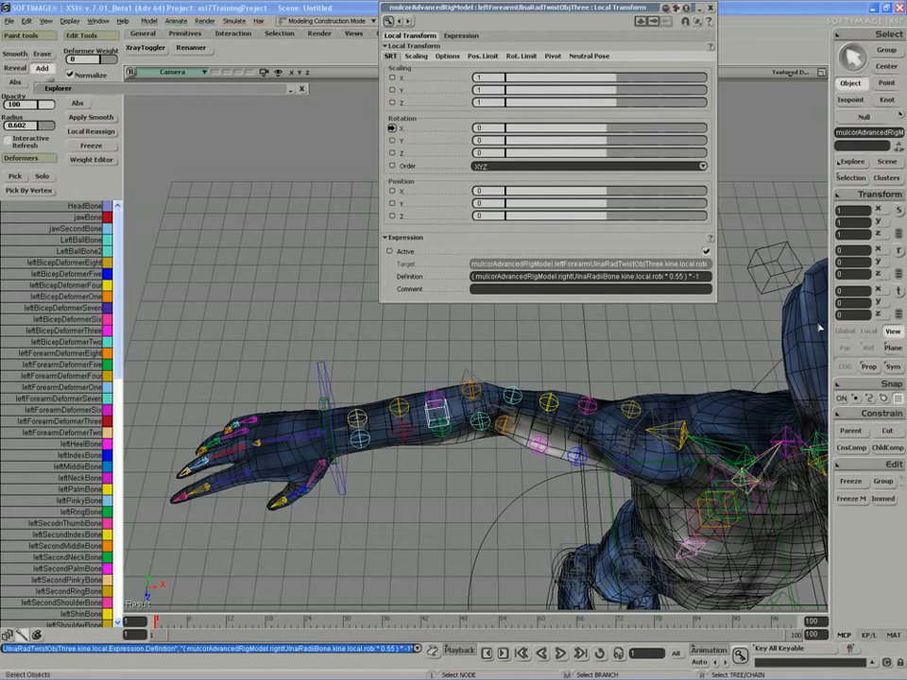
Step: Inspect the X rotation expressions of rightForearmUlnaRadTwistObjFour and rightBicepUlnaRadTwistObjFive around the elbow
key(s)
drag(820, 324, 610, 353)
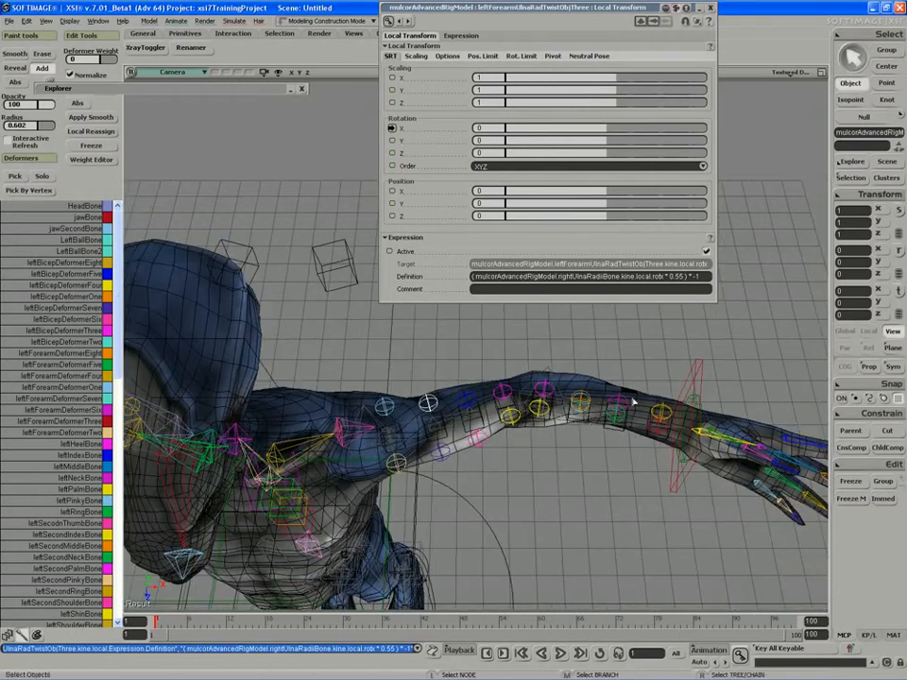
click(573, 416)
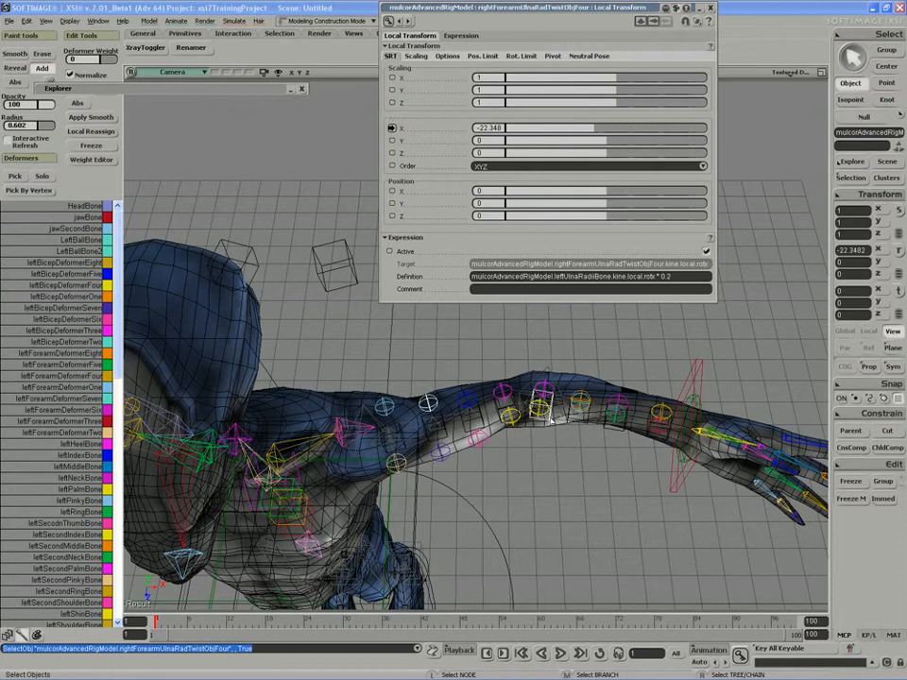
click(541, 412)
key(space)
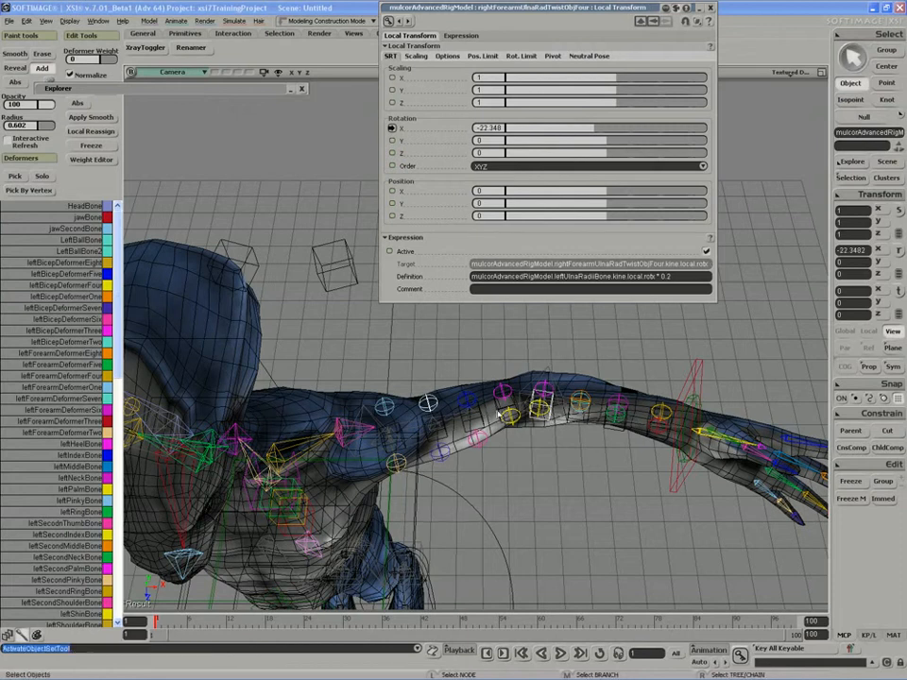
click(500, 415)
key(s)
right_drag(457, 419, 530, 423)
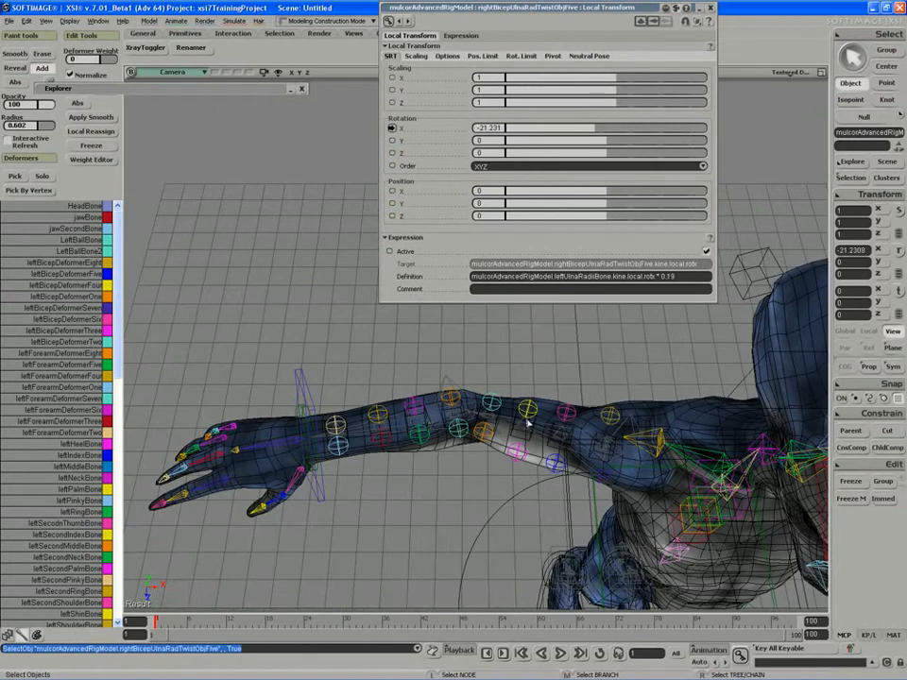
Step: Select leftForearmUlnaRadTwistObjFour near the elbow and set its X rotation expression multiplier to 0.2
click(423, 424)
click(669, 277)
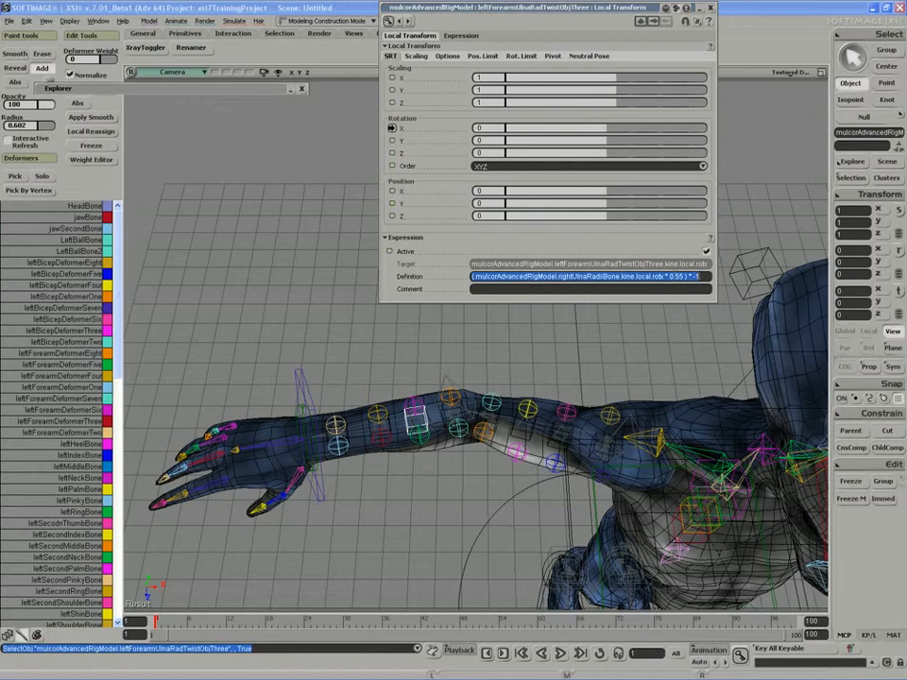
click(448, 414)
click(669, 277)
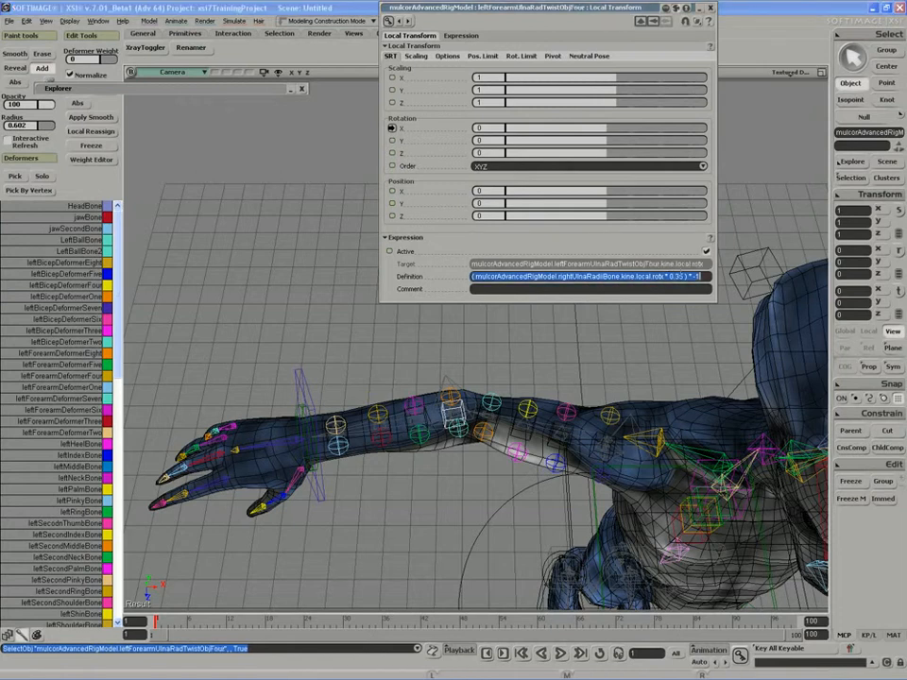
double_click(677, 276)
text(0.2)
key(Return)
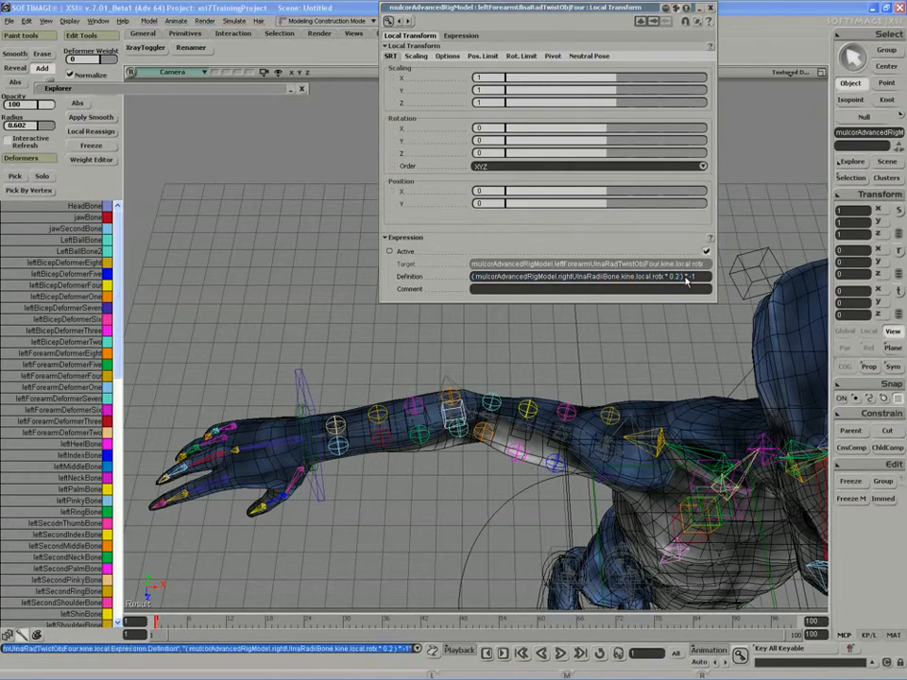
Step: Test the deformation by posing the arm with leftArmEff so that it bends strongly at the elbow
middle_drag(597, 381, 539, 433)
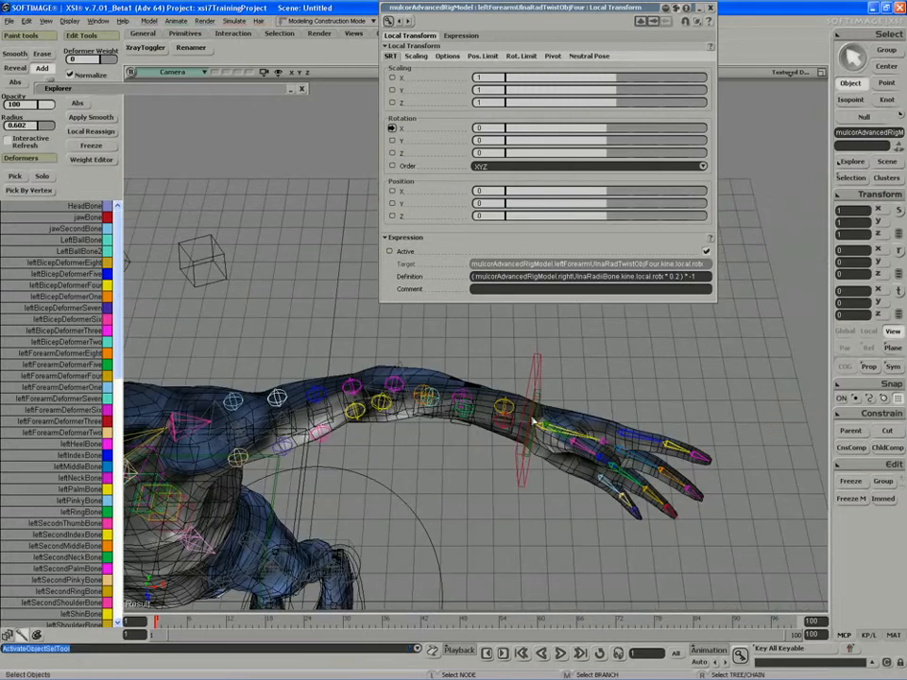
click(535, 430)
key(r)
drag(534, 437, 399, 542)
key(space)
click(540, 365)
key(v)
key(s)
right_drag(421, 344, 379, 445)
key(v)
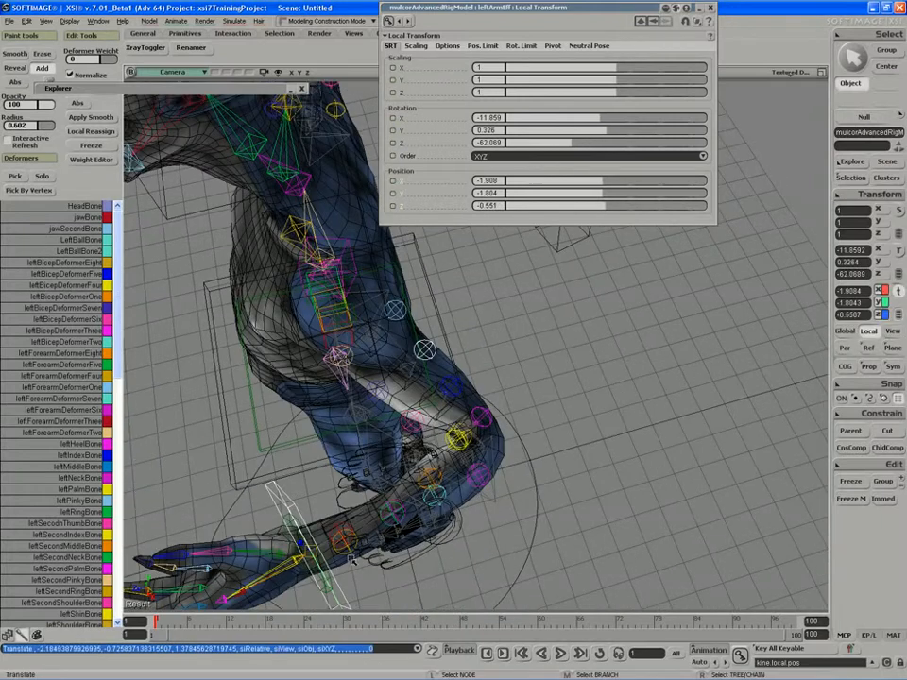
drag(308, 557, 265, 593)
Step: Select rightBicepUlnaRadTwistObjFive just above the bent elbow and set its X rotation expression multiplier to 0.15
key(s)
right_drag(284, 571, 466, 345)
drag(466, 346, 378, 330)
mouse_move(378, 331)
middle_down()
mouse_move(364, 324)
mouse_move(371, 350)
middle_up()
right_drag(371, 350, 389, 384)
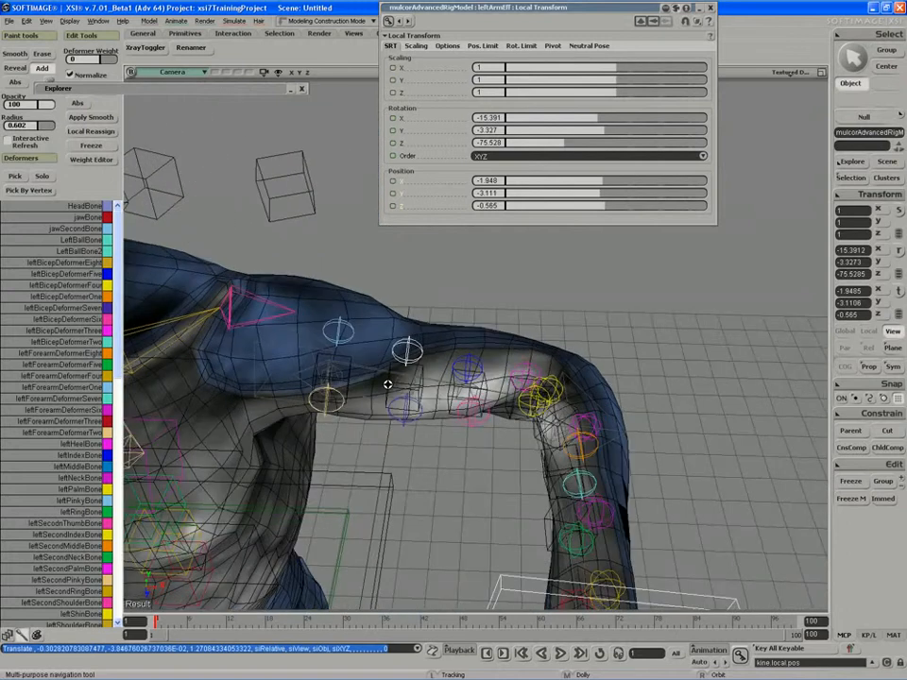
key(space)
click(515, 386)
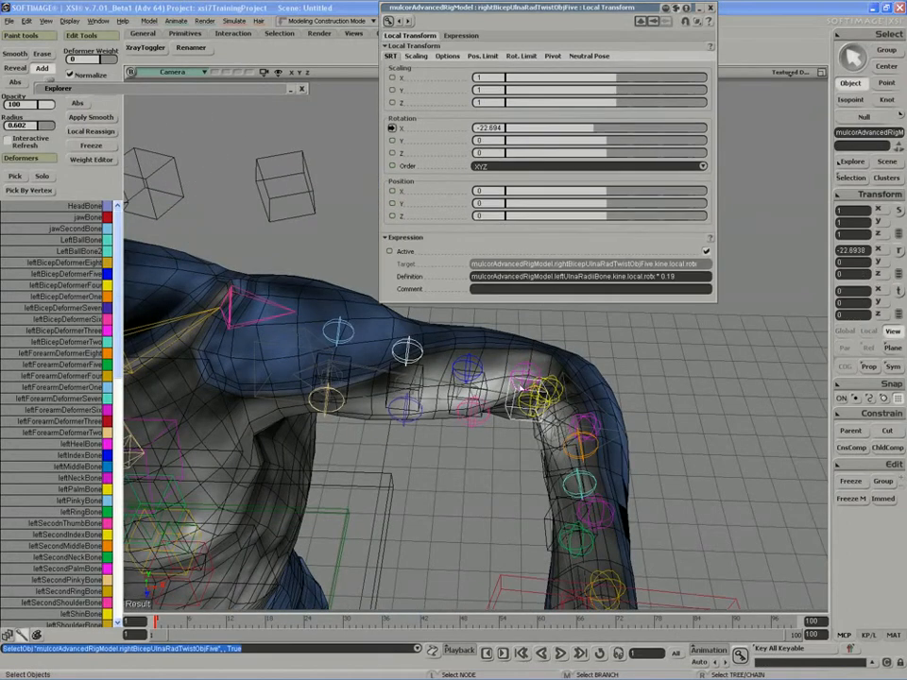
click(684, 277)
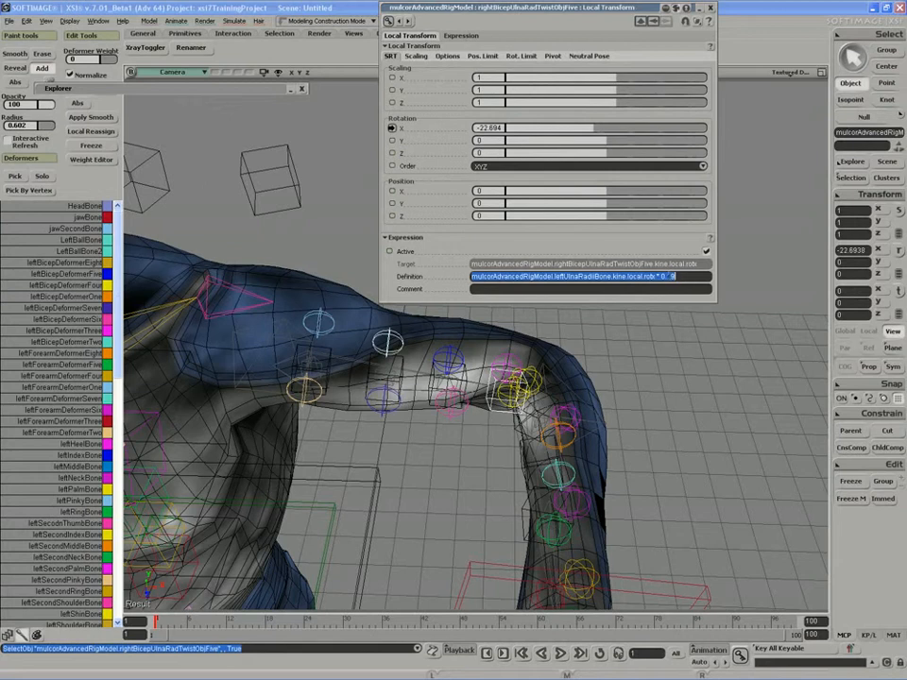
double_click(670, 277)
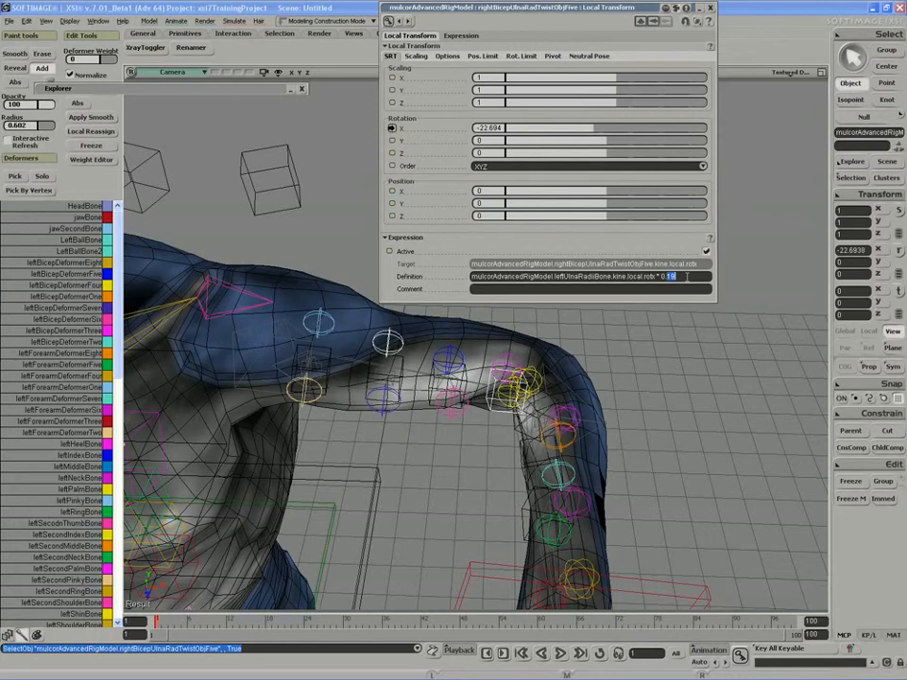
key(BackSpace)
text(15)
key(Return)
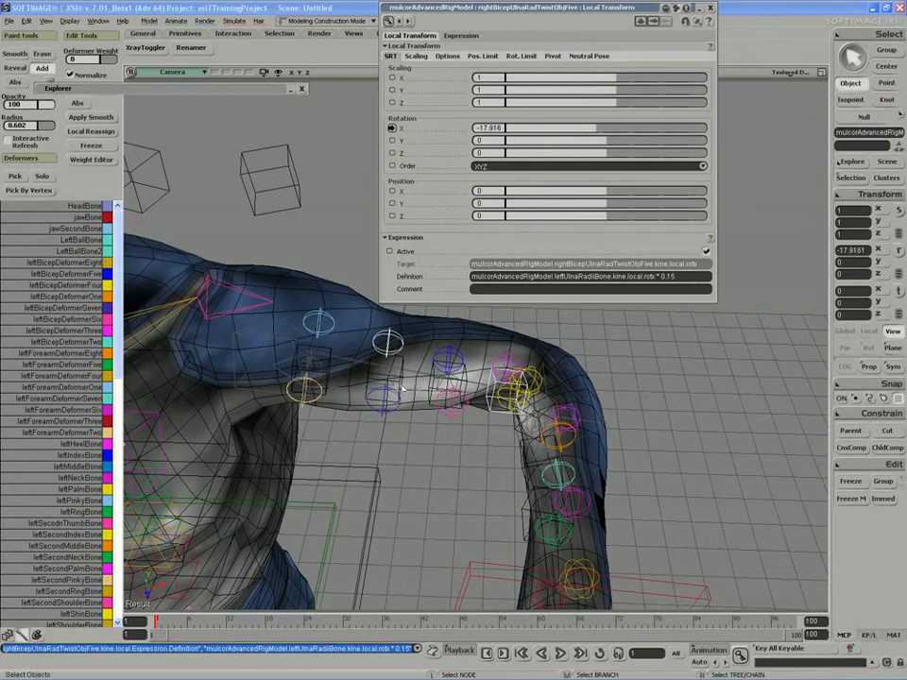
Step: Select leftBicepUlnaRadTwistObjFive on the opposite arm and set its X rotation expression multiplier to 0.15
key(s)
drag(344, 459, 573, 487)
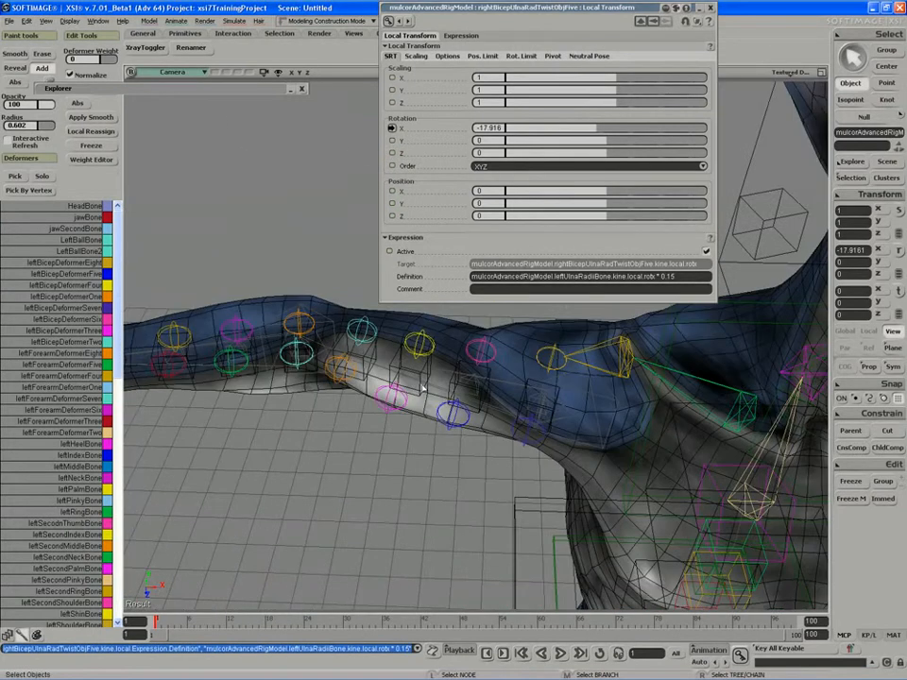
click(340, 354)
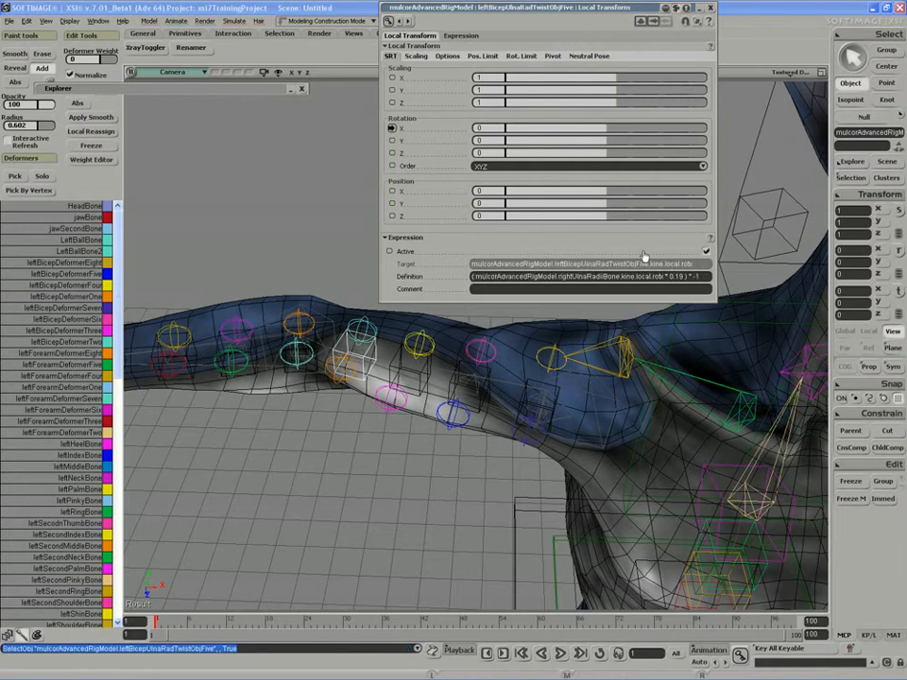
key(BackSpace)
text(5)
key(Return)
scroll(431, 439, down, 5)
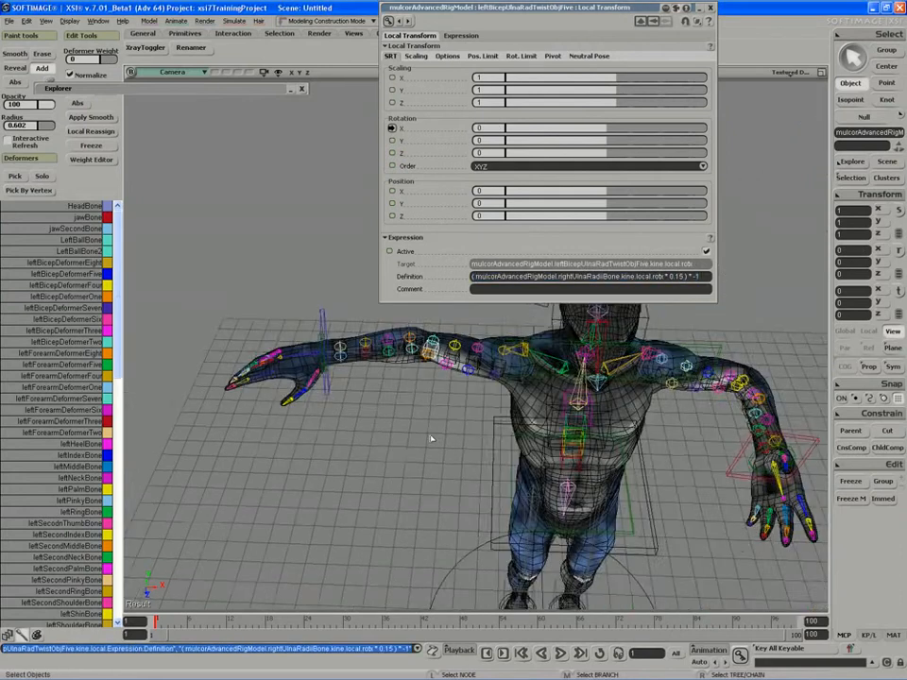
Step: Open the restPose action from the model's Mixer animation sources and apply it to return the character to its rest pose
key(s)
drag(431, 438, 419, 444)
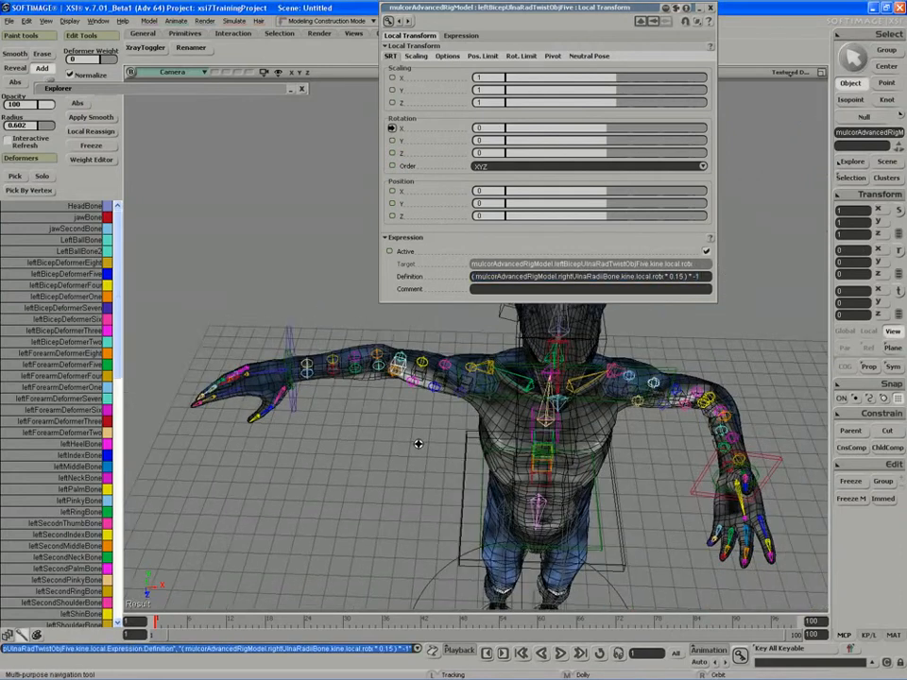
double_click(153, 89)
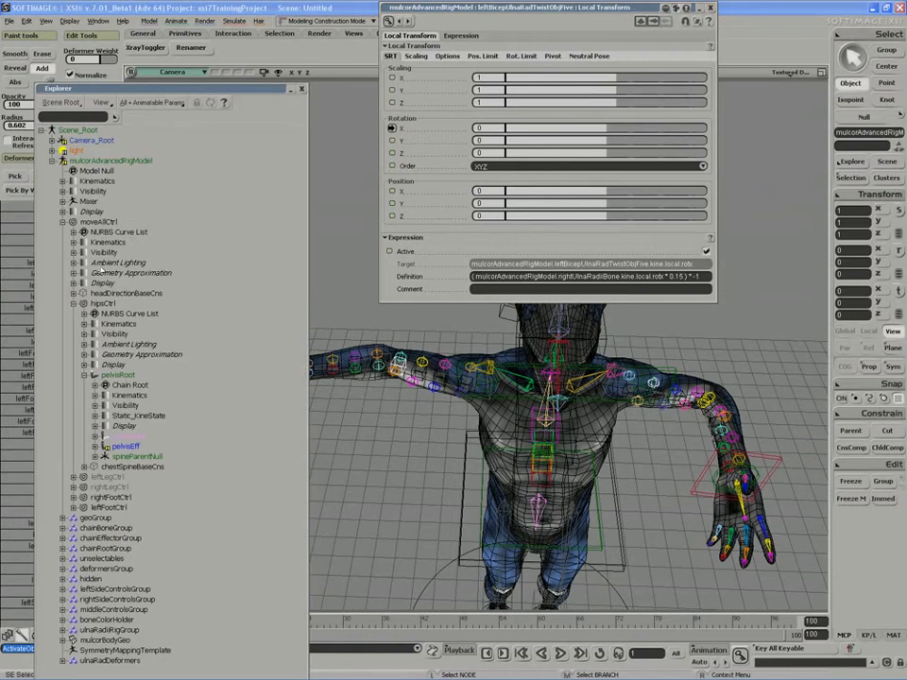
click(63, 202)
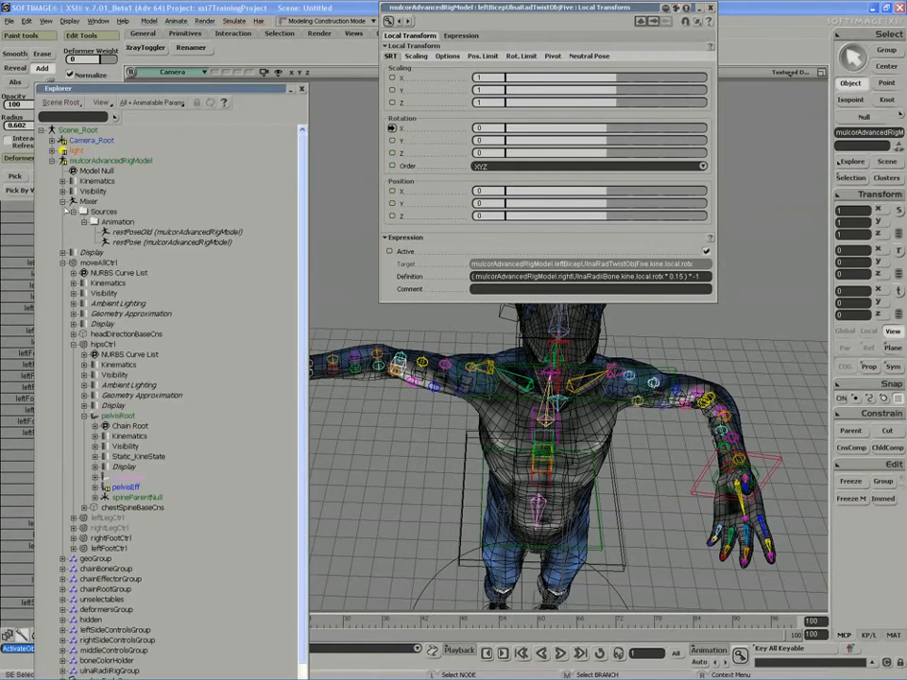
double_click(133, 243)
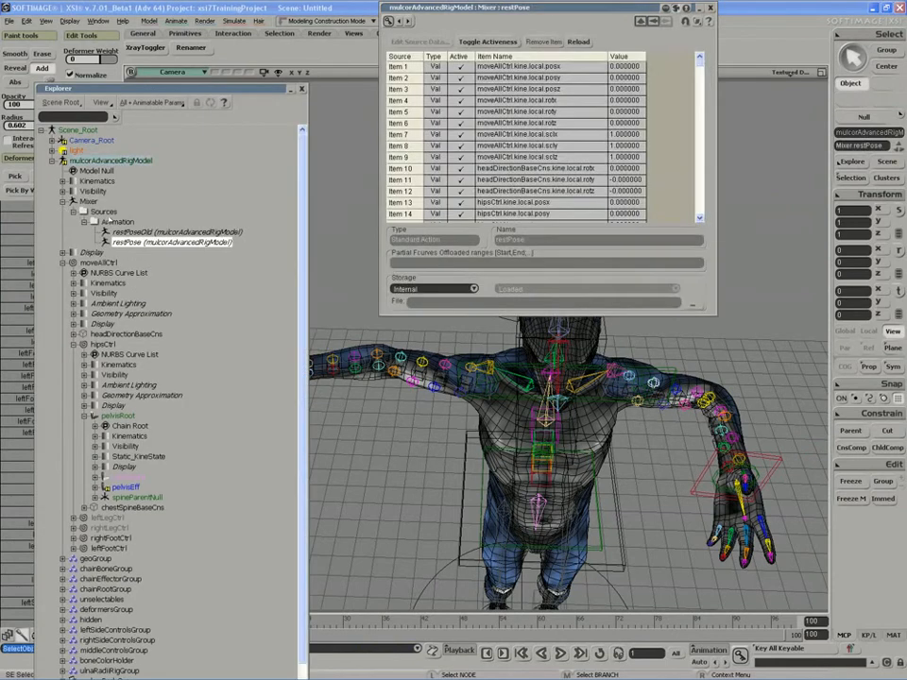
middle_click(177, 23)
key(s)
right_drag(423, 435, 437, 383)
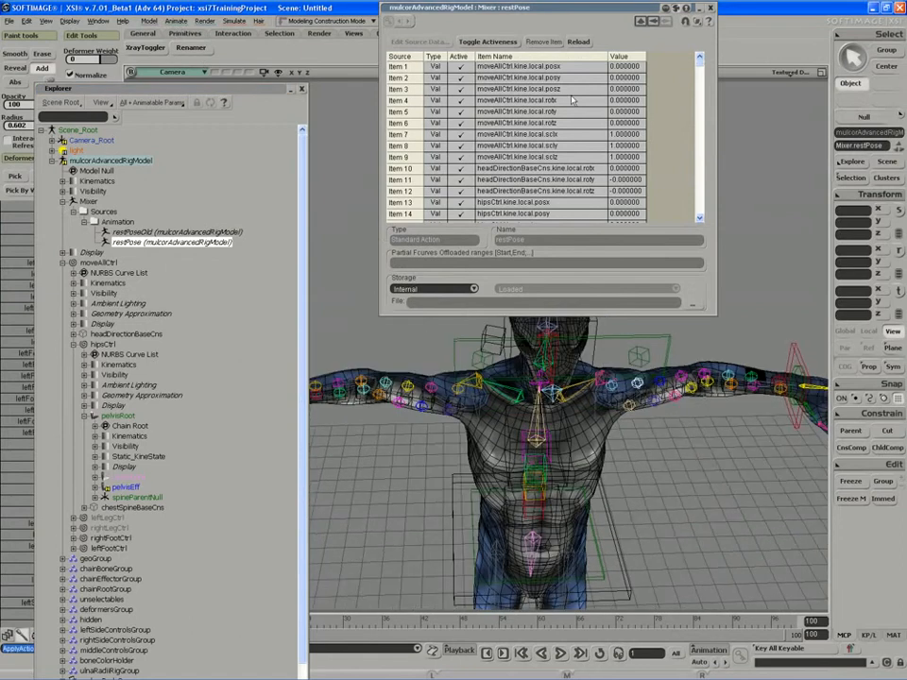
Step: Close the restPose properties and move the Explorer window aside to free the camera view
click(712, 9)
key(s)
drag(676, 205, 615, 178)
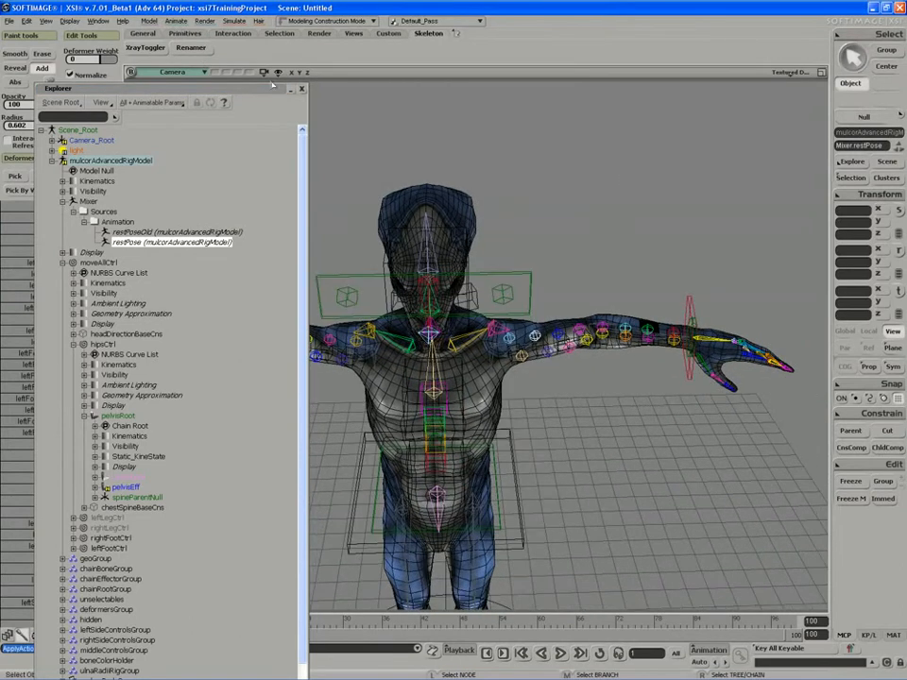
drag(273, 87, 230, 71)
Step: Move leftArmEff forward and inward to bend the character's arm in front of the body
key(s)
right_drag(473, 203, 582, 337)
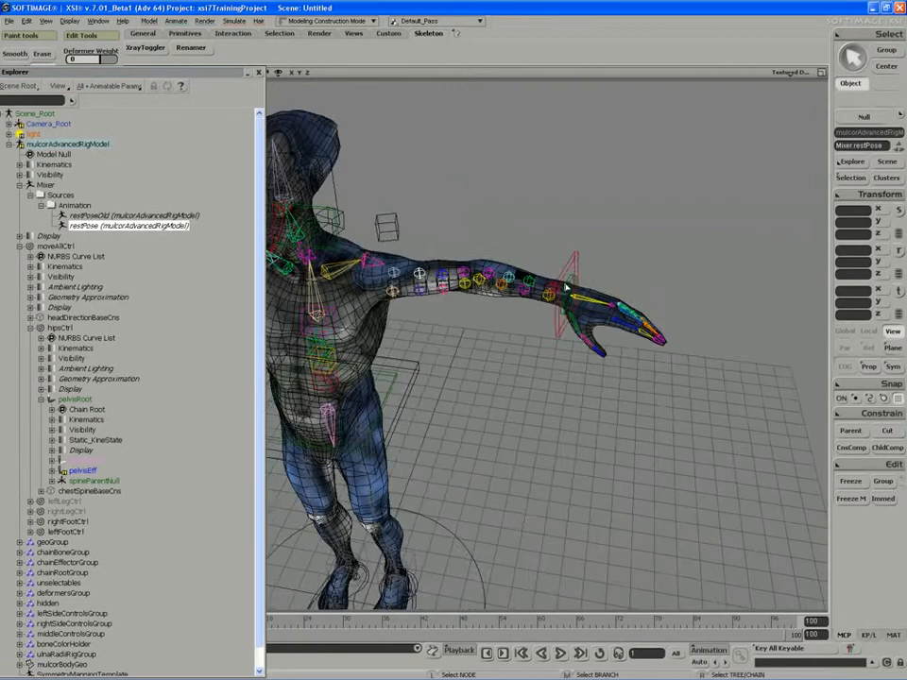
click(560, 283)
key(s)
drag(559, 283, 707, 324)
drag(718, 347, 553, 442)
key(s)
right_drag(642, 421, 499, 389)
drag(457, 400, 407, 287)
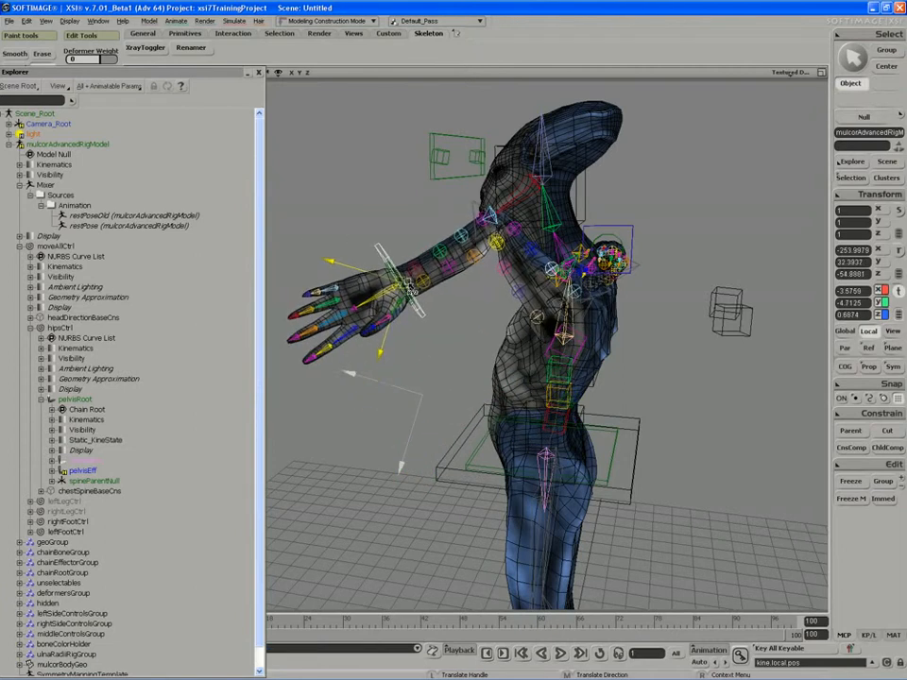
Step: Move the cube-shaped elbow direction control behind the character downward to lower the bent elbow
key(space)
click(744, 327)
key(v)
drag(744, 327, 720, 431)
key(s)
right_drag(630, 390, 551, 367)
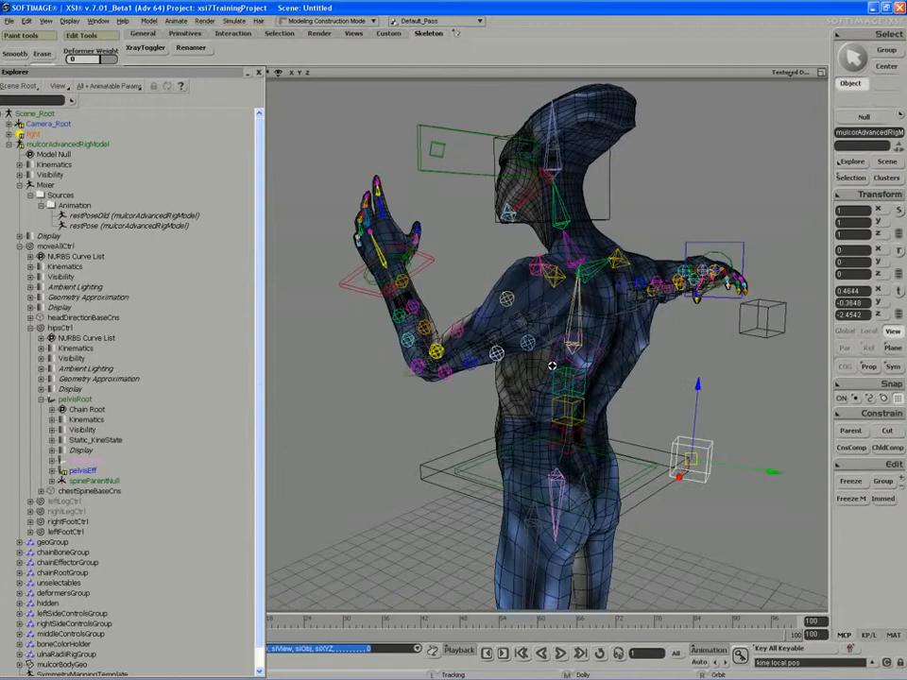
Step: Rotate the wrist bone of the raised arm to about -99.5 degrees around its local X axis
key(space)
click(372, 281)
key(s)
right_drag(372, 282, 521, 299)
key(c)
drag(568, 330, 493, 258)
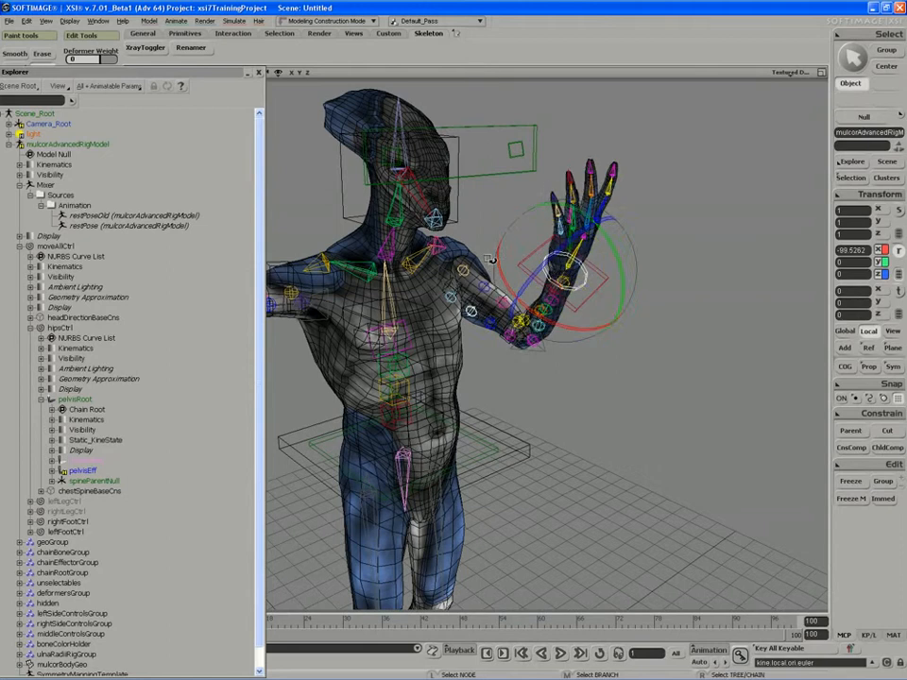
Step: Rotate the wrist bone of the raised arm to about -10.1 degrees around its local X axis
key(s)
right_drag(716, 187, 730, 199)
middle_drag(730, 199, 642, 270)
drag(642, 269, 577, 270)
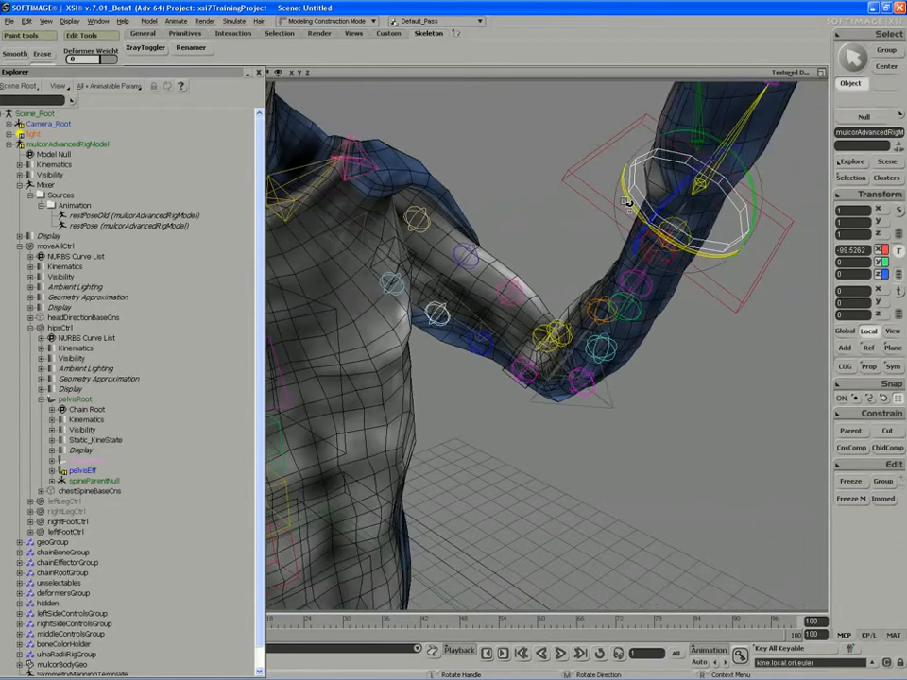
mouse_move(626, 201)
mouse_down()
mouse_move(667, 227)
mouse_move(625, 202)
mouse_up()
key(s)
middle_drag(621, 244, 648, 269)
right_drag(648, 269, 745, 227)
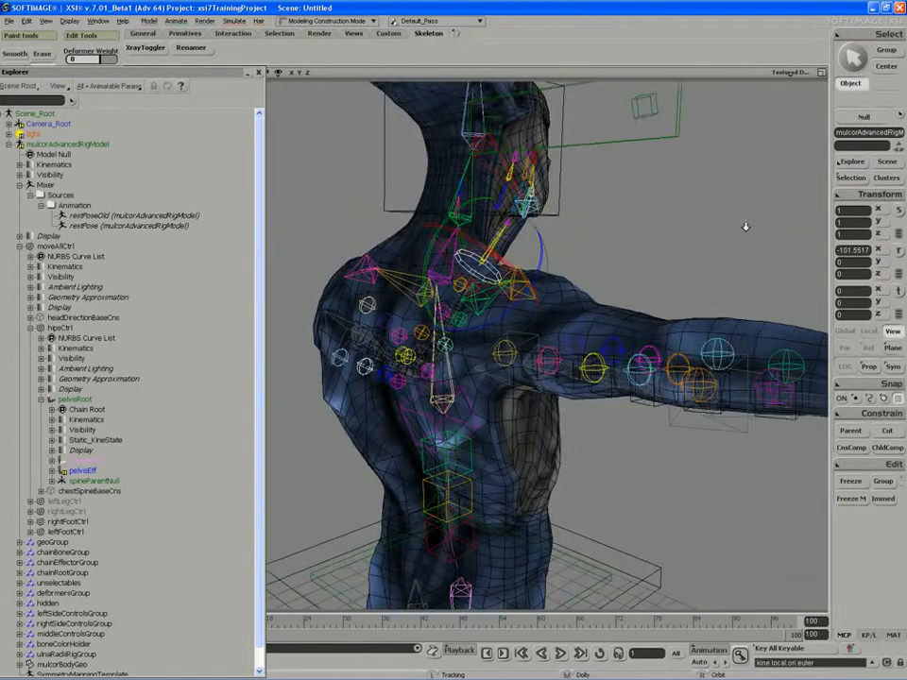
middle_drag(571, 251, 593, 273)
right_drag(593, 273, 665, 306)
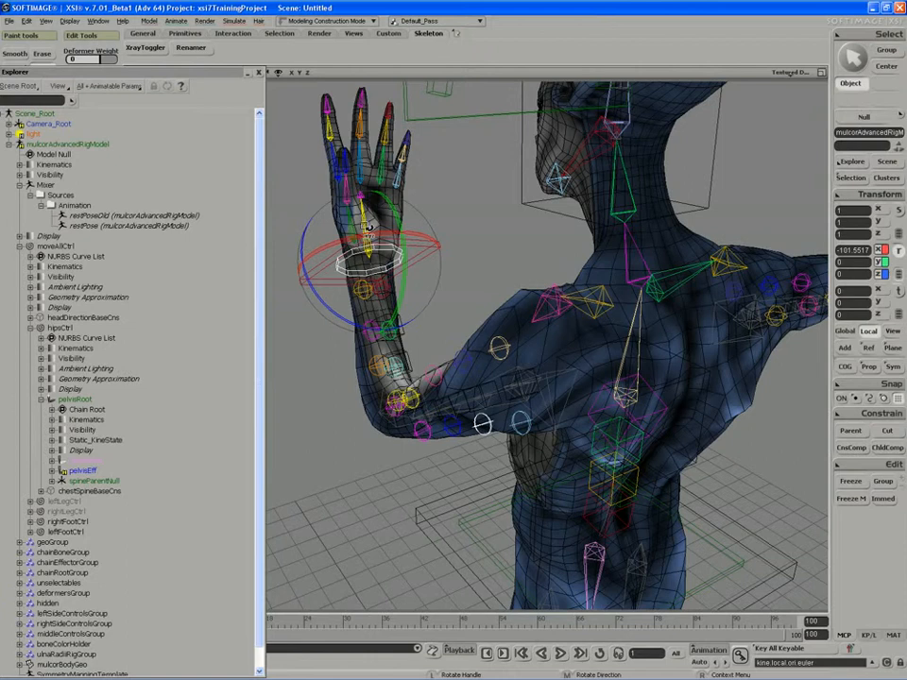
drag(368, 227, 446, 243)
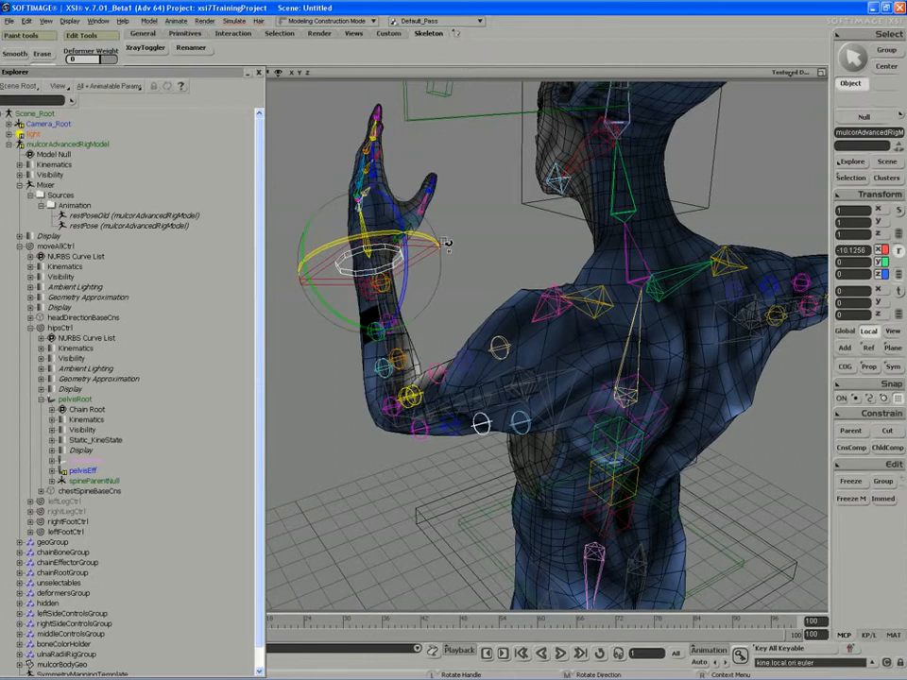
Step: Move leftArmEff down beside the thigh to hang the character's left arm at its side
key(space)
click(324, 284)
key(s)
right_drag(324, 287, 327, 302)
drag(327, 302, 361, 292)
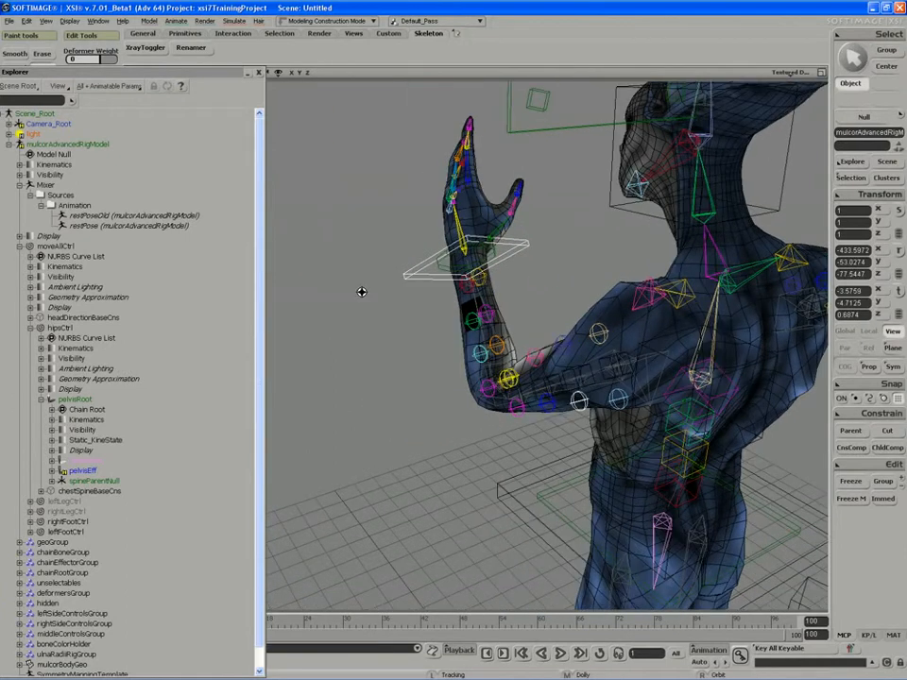
right_drag(362, 292, 421, 283)
key(v)
drag(449, 262, 655, 601)
key(space)
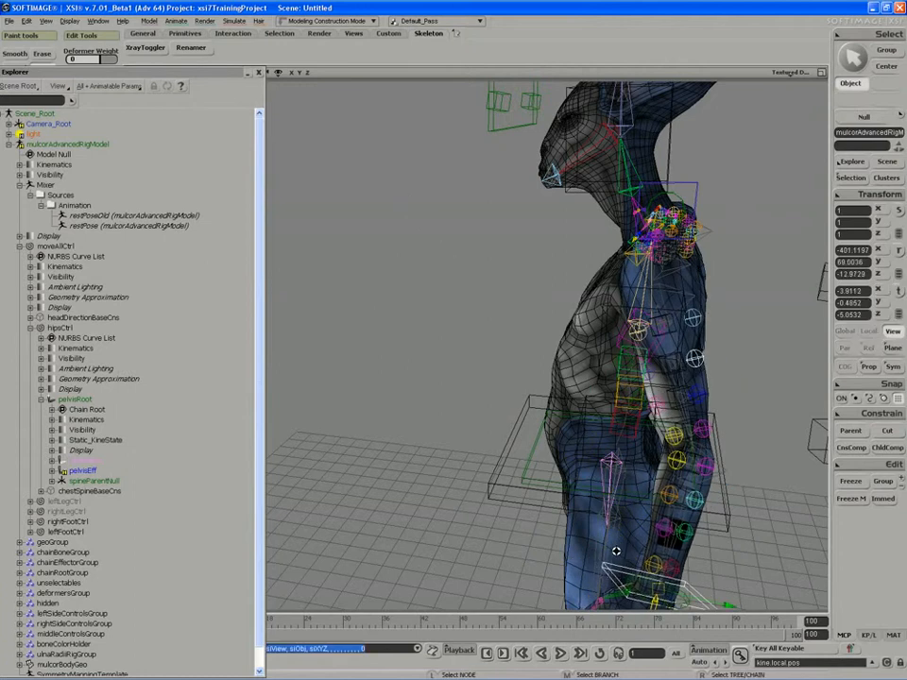
right_drag(616, 551, 479, 465)
key(v)
drag(608, 551, 570, 524)
key(space)
Step: Select mulcorBodyGeo and pick the Envelope_Weights property of its EnvelopWeightCls cluster
click(471, 254)
middle_drag(471, 254, 483, 292)
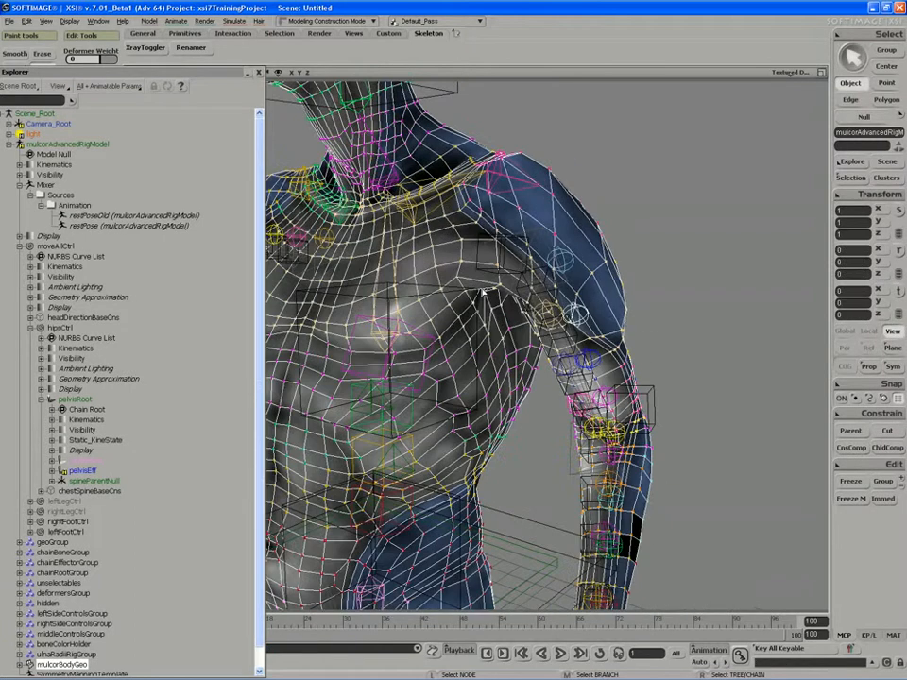
click(847, 179)
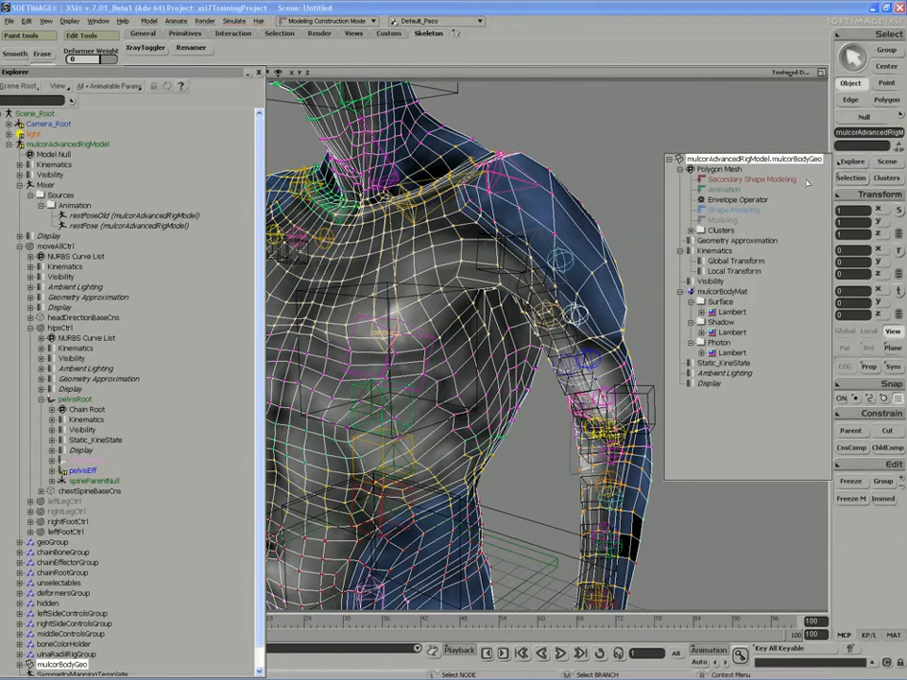
click(691, 230)
click(701, 240)
click(757, 250)
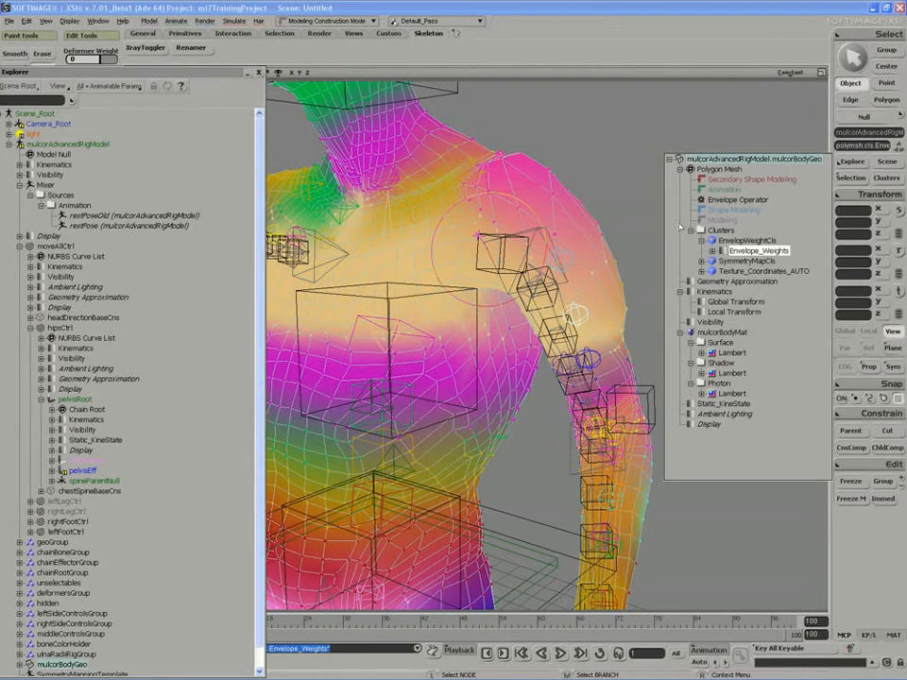
Step: Paint the body mesh's envelope weights on the chest near the character's left armpit
click(635, 220)
mouse_move(627, 228)
right_down()
mouse_move(646, 217)
mouse_move(634, 227)
right_up()
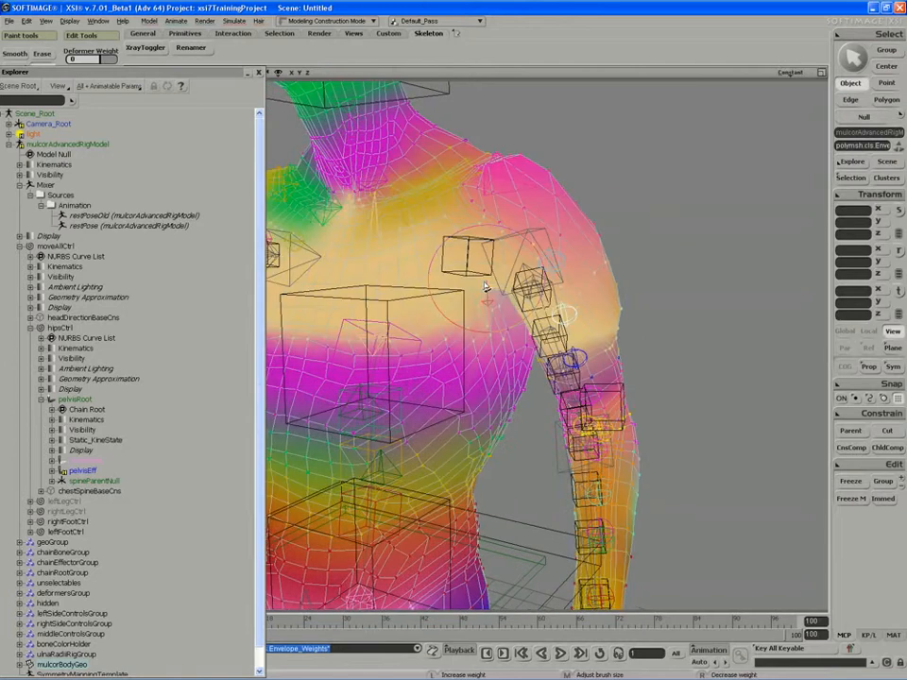
mouse_move(497, 286)
mouse_down()
mouse_move(505, 281)
mouse_move(494, 261)
mouse_up()
key(s)
mouse_move(494, 261)
right_down()
mouse_move(488, 270)
mouse_move(549, 287)
mouse_move(534, 246)
right_up()
key(space)
Step: Reselect mulcorBodyGeo and continue painting its envelope weights around the chest and shoulder
right_drag(578, 494, 537, 478)
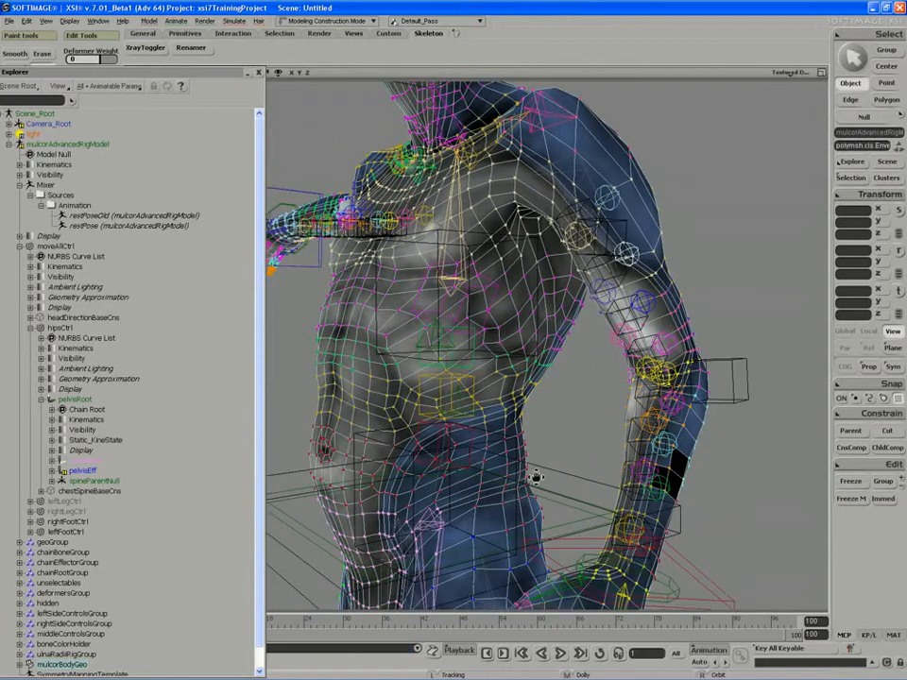
drag(536, 478, 494, 356)
right_drag(654, 432, 543, 455)
drag(533, 487, 537, 529)
click(501, 229)
key(w)
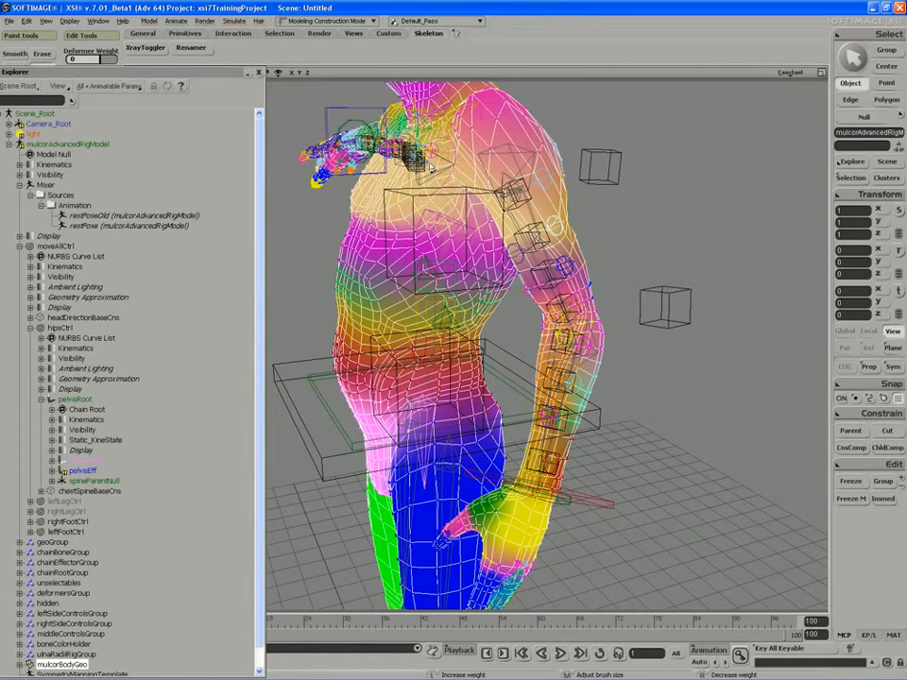
right_drag(454, 200, 524, 190)
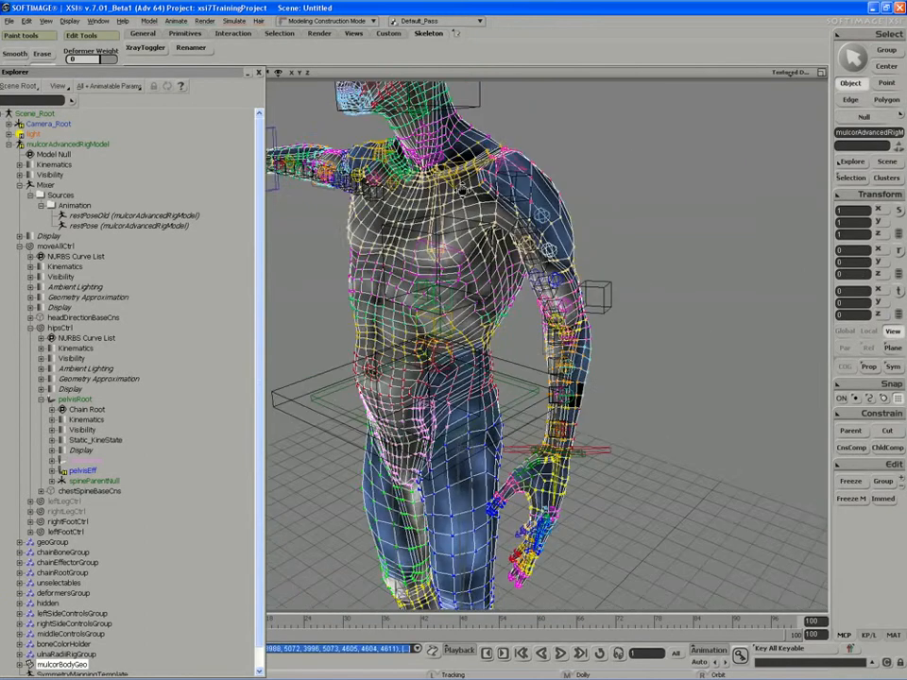
Step: Select points on the body mesh, mirror their envelope weights to the other side, and clear the selection
key(t)
middle_click(471, 272)
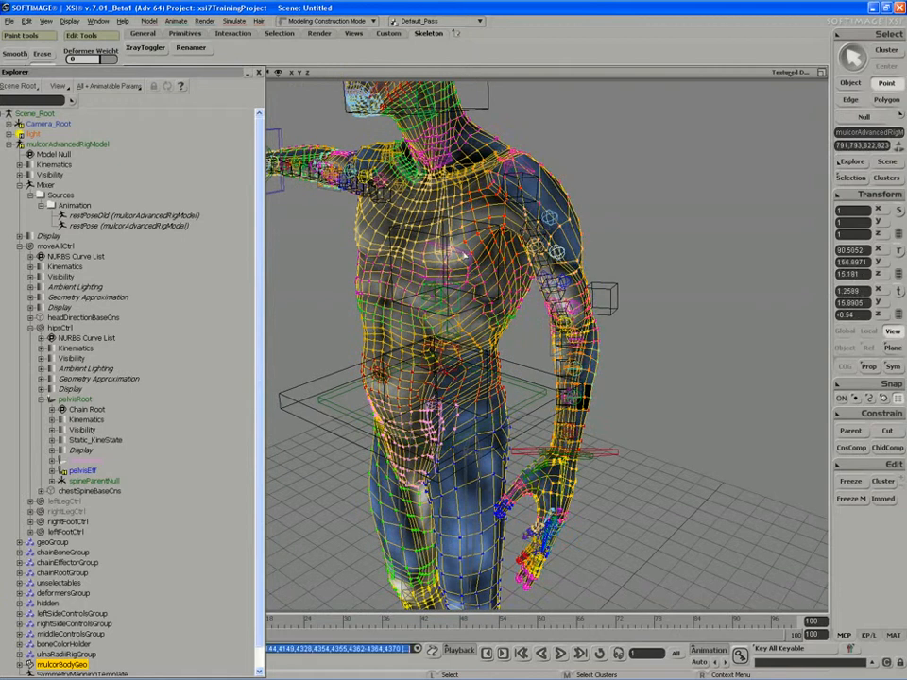
key(s)
right_drag(463, 255, 416, 222)
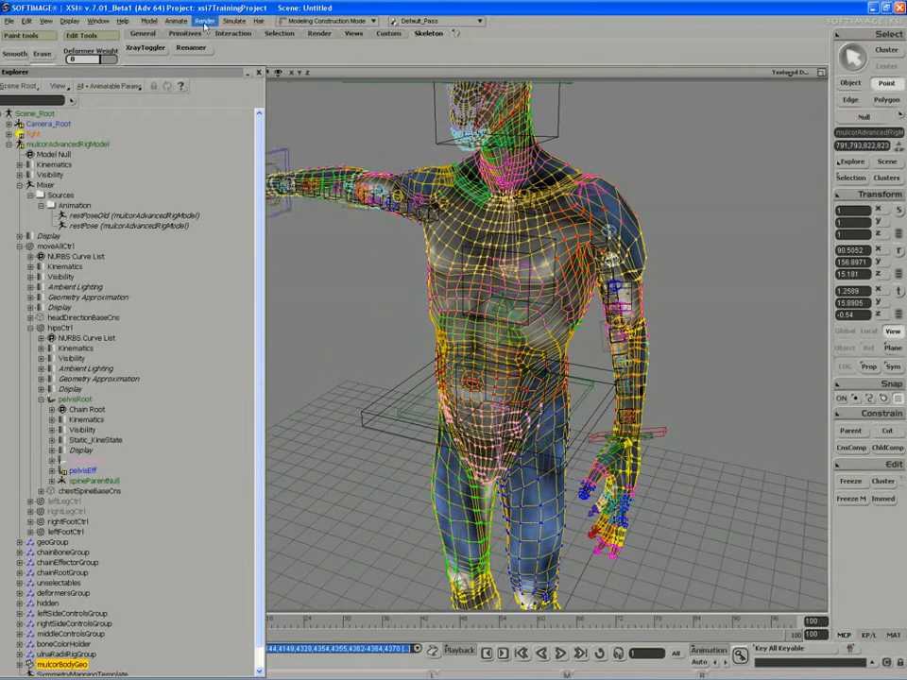
click(175, 21)
mouse_move(188, 159)
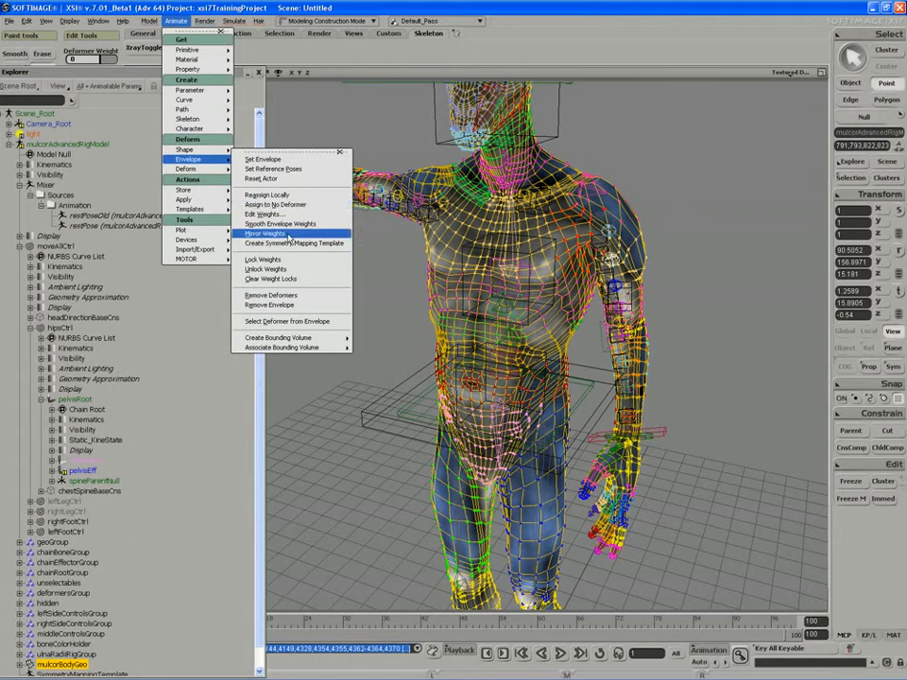
click(289, 237)
key(s)
right_drag(304, 268, 368, 269)
key(space)
click(359, 295)
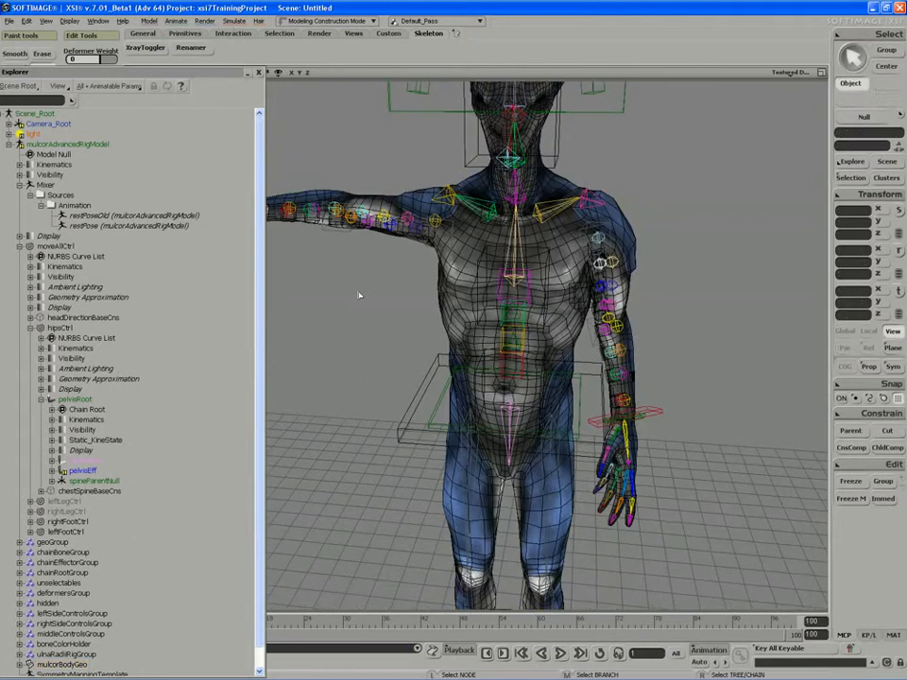
Step: Apply the restPose action to return the rig to its rest pose, and close the floating Explorer window
click(632, 421)
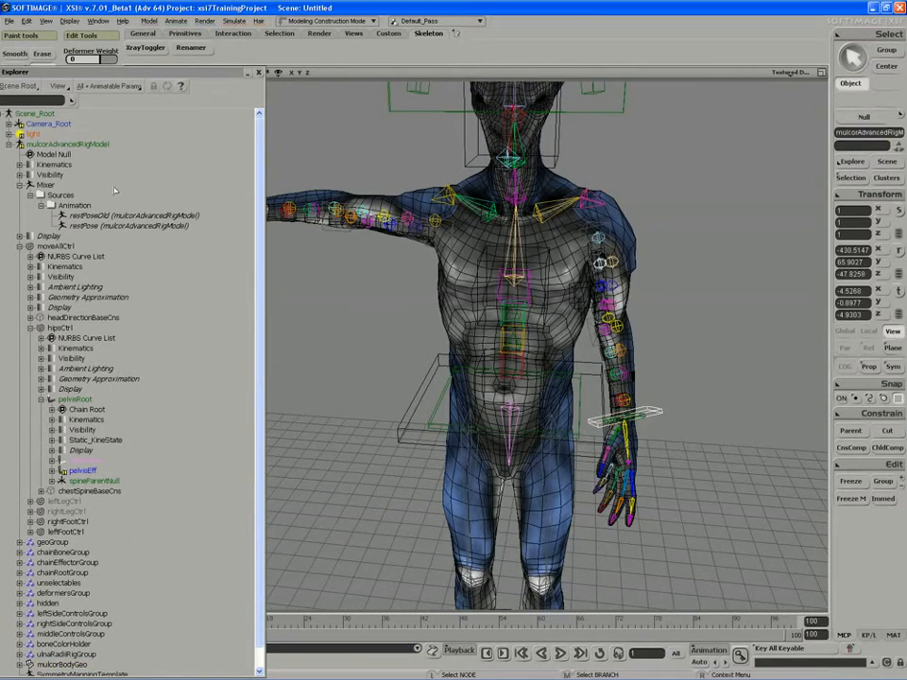
click(90, 226)
drag(87, 74, 292, 91)
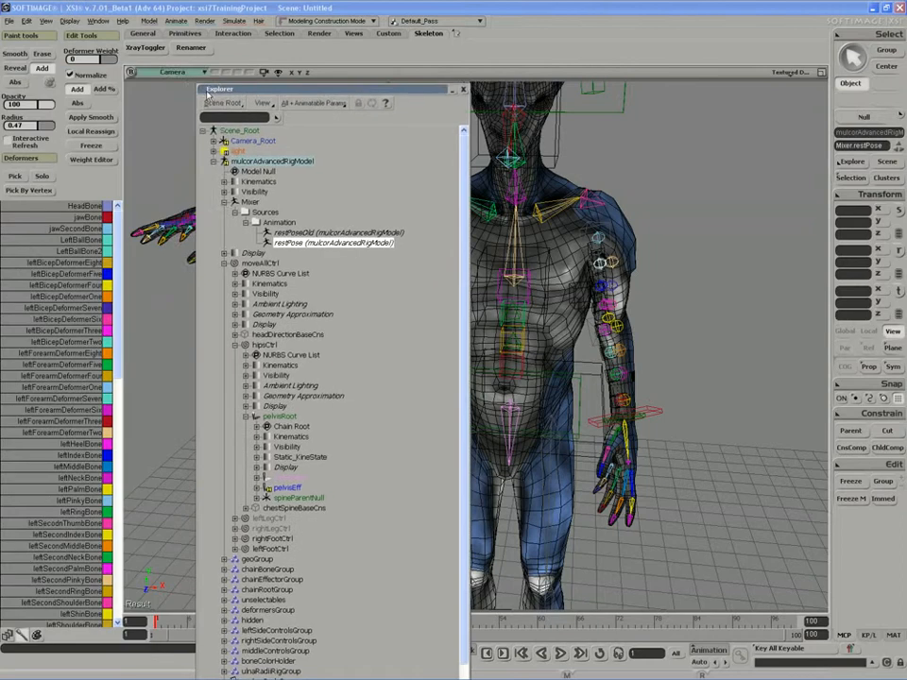
click(177, 23)
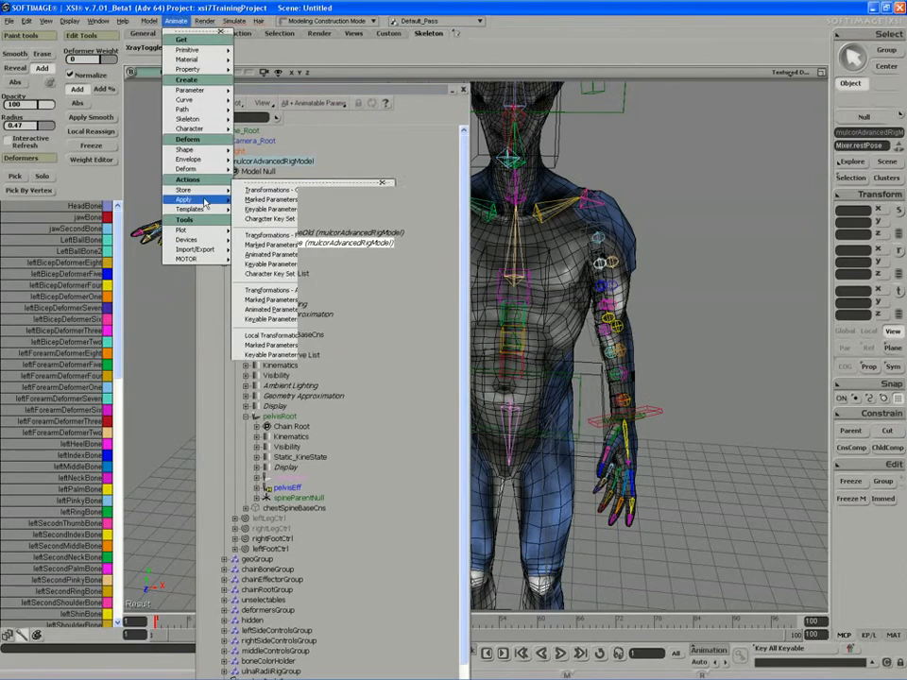
mouse_move(189, 199)
click(238, 200)
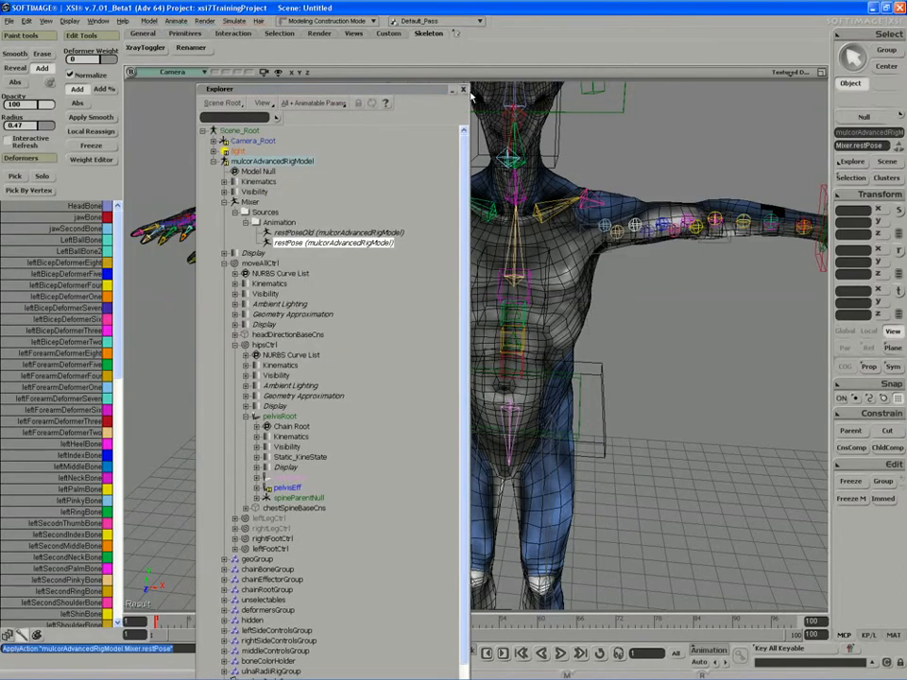
click(464, 90)
key(s)
right_drag(477, 142, 480, 209)
middle_drag(480, 209, 515, 193)
key(space)
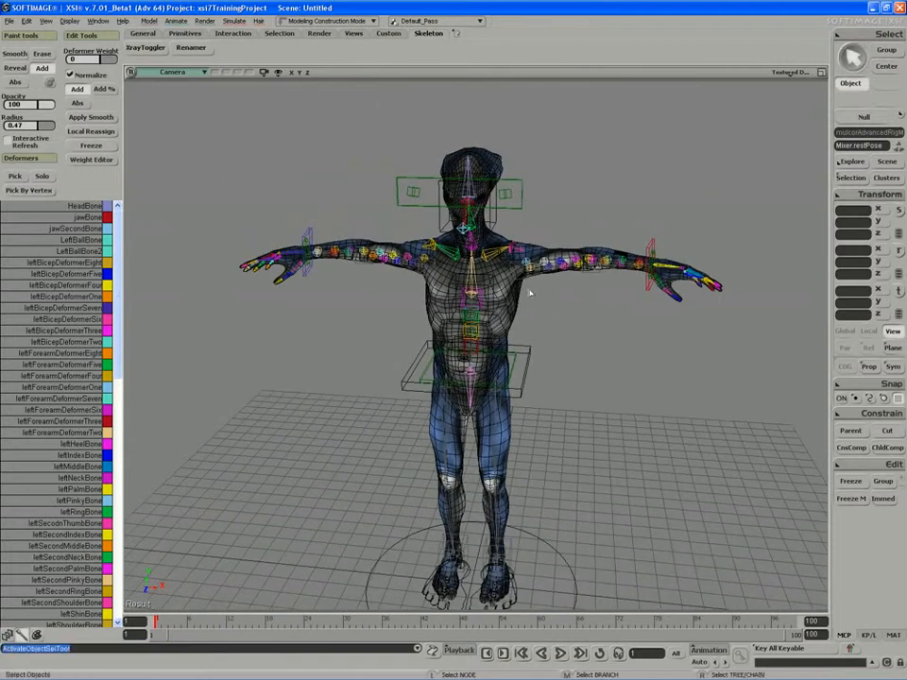
Step: Set the geoGroup selectability to "Do not allow selecting members" and clear the selection
click(821, 72)
click(140, 131)
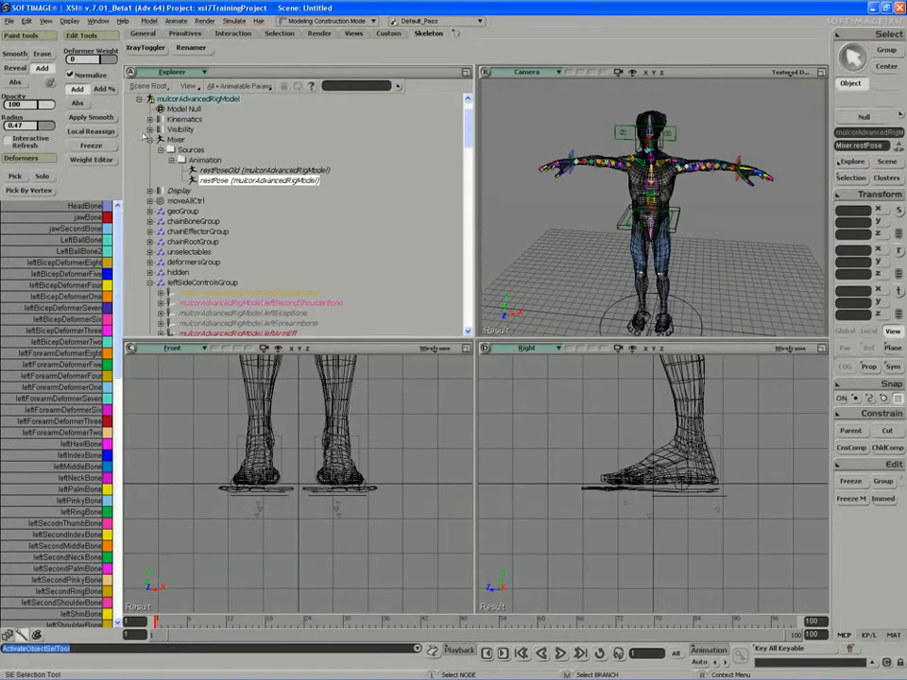
click(177, 212)
key(Return)
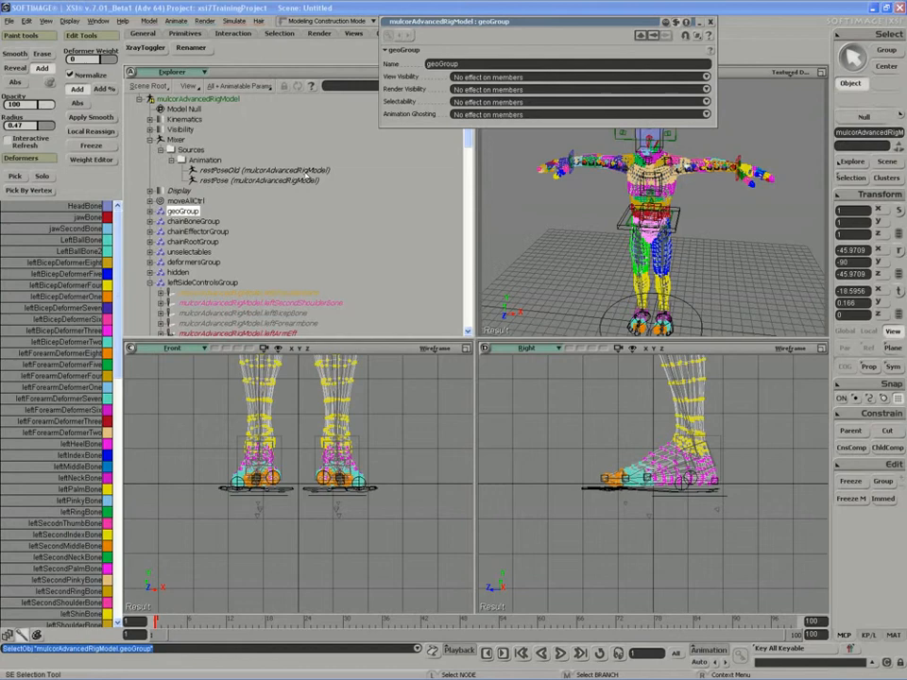
click(481, 101)
click(487, 85)
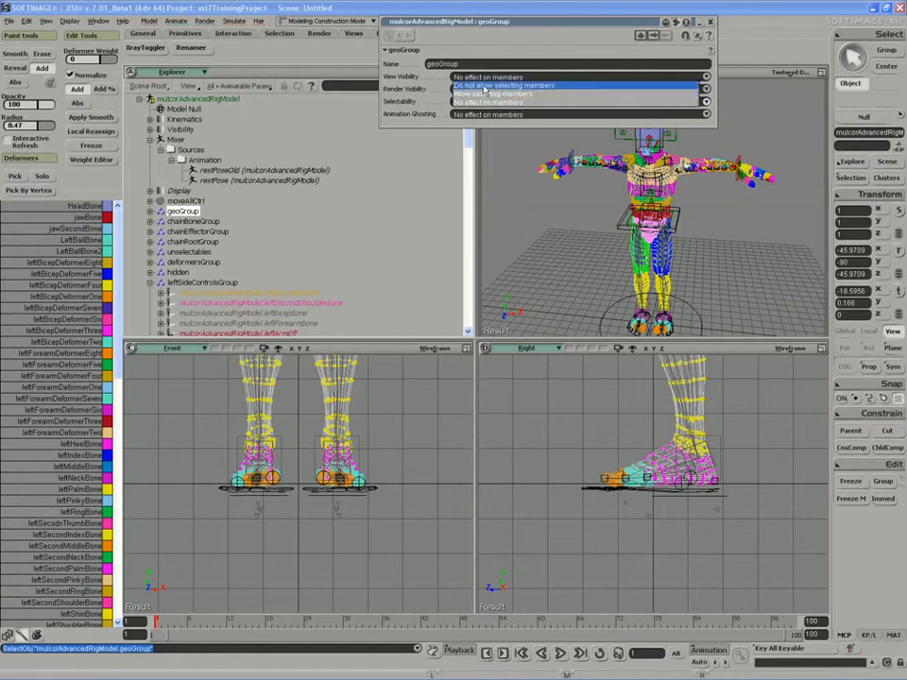
click(710, 22)
click(579, 225)
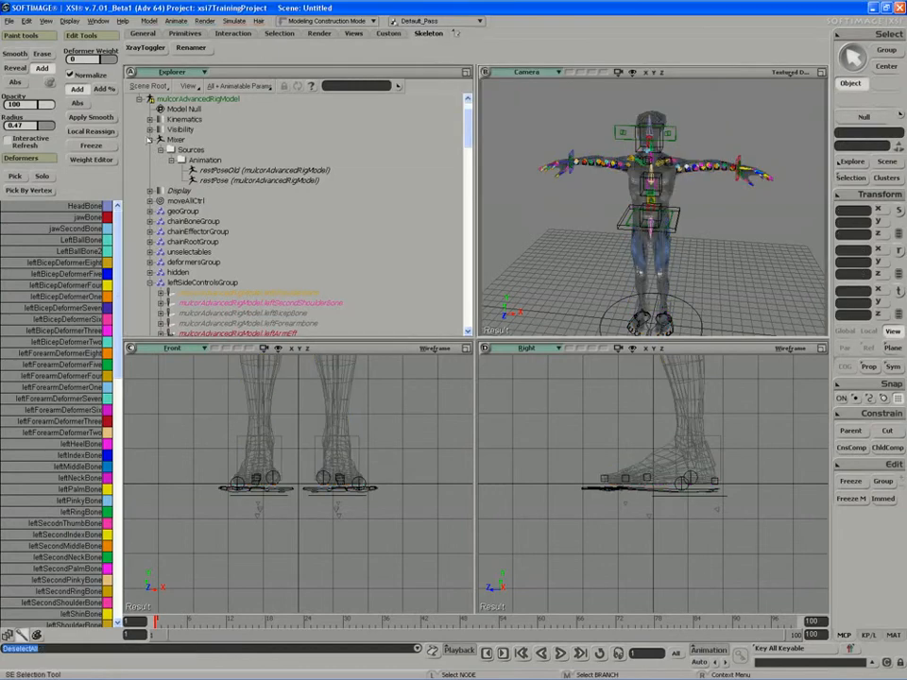
Step: Export the mulcorAdvancedRigModel branch over the existing mulcorAdvancedRigModel2.emdl file in the Models folder
click(139, 98)
middle_click(184, 129)
right_click(181, 129)
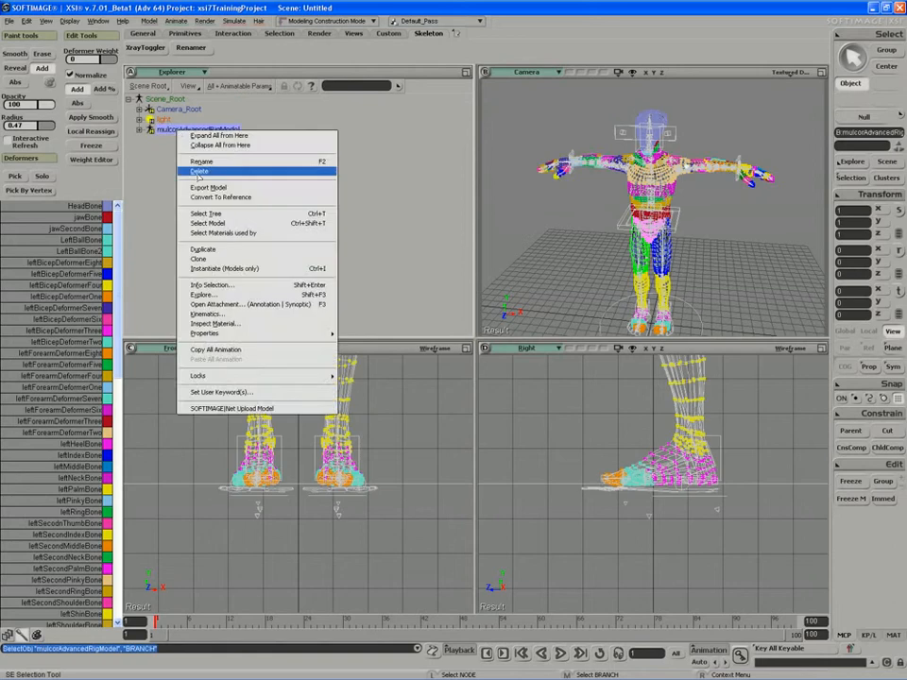
click(201, 188)
click(291, 159)
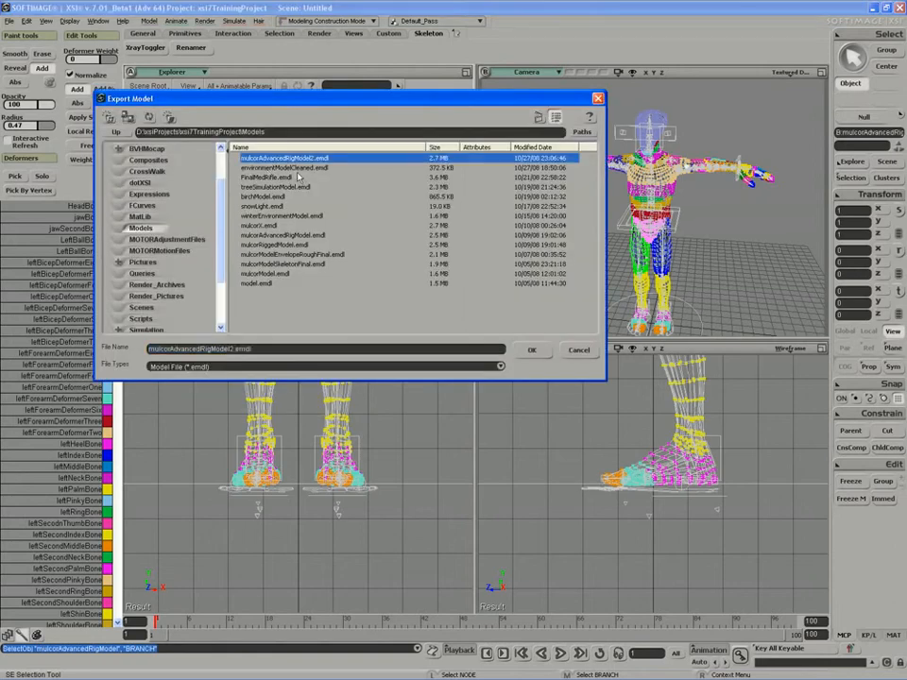
click(532, 350)
click(325, 256)
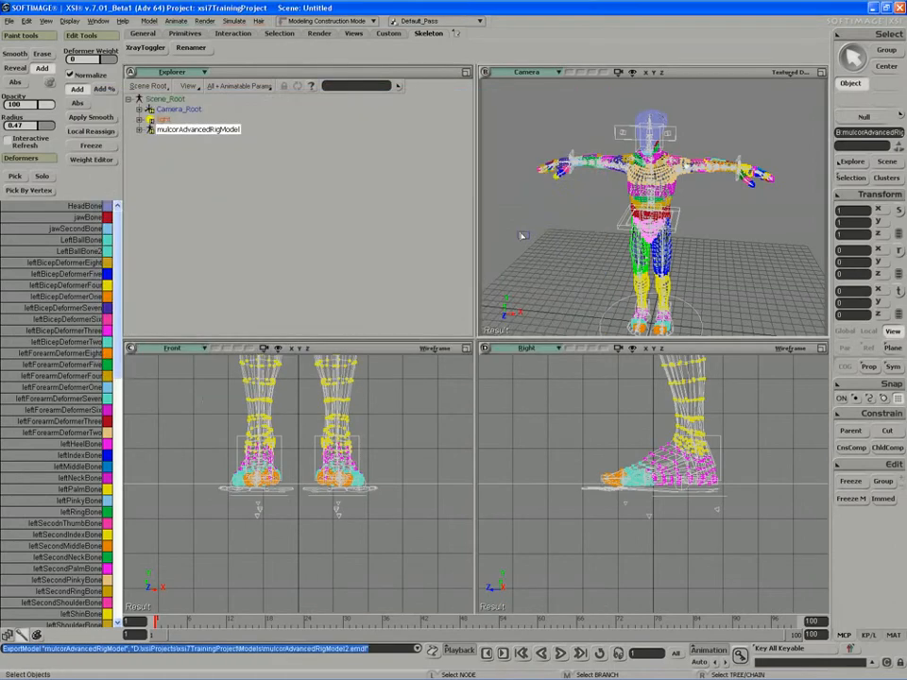
click(536, 251)
key(space)
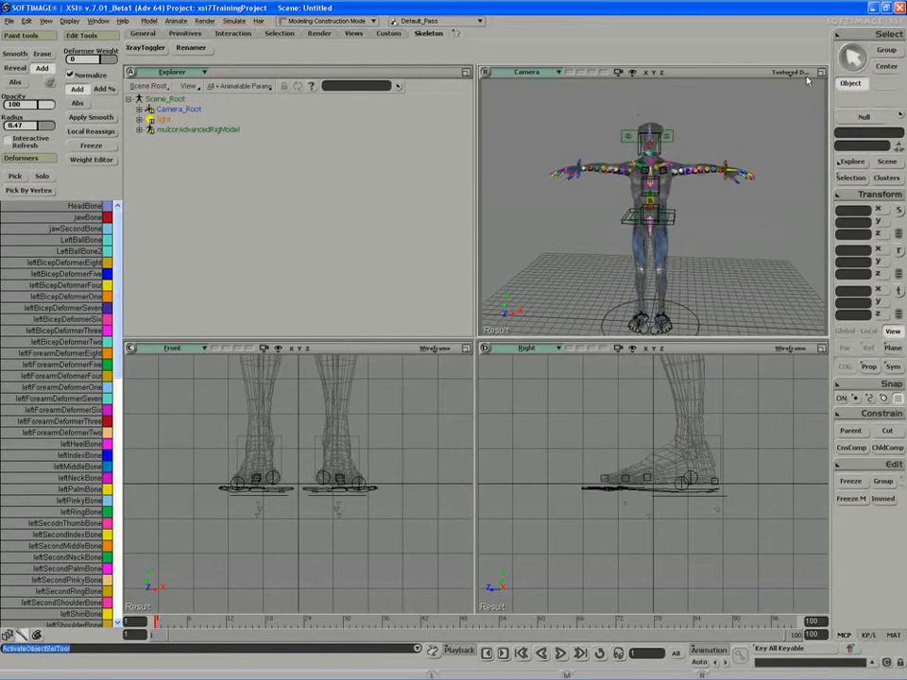
click(821, 74)
key(s)
middle_drag(748, 128, 666, 197)
right_drag(666, 196, 508, 294)
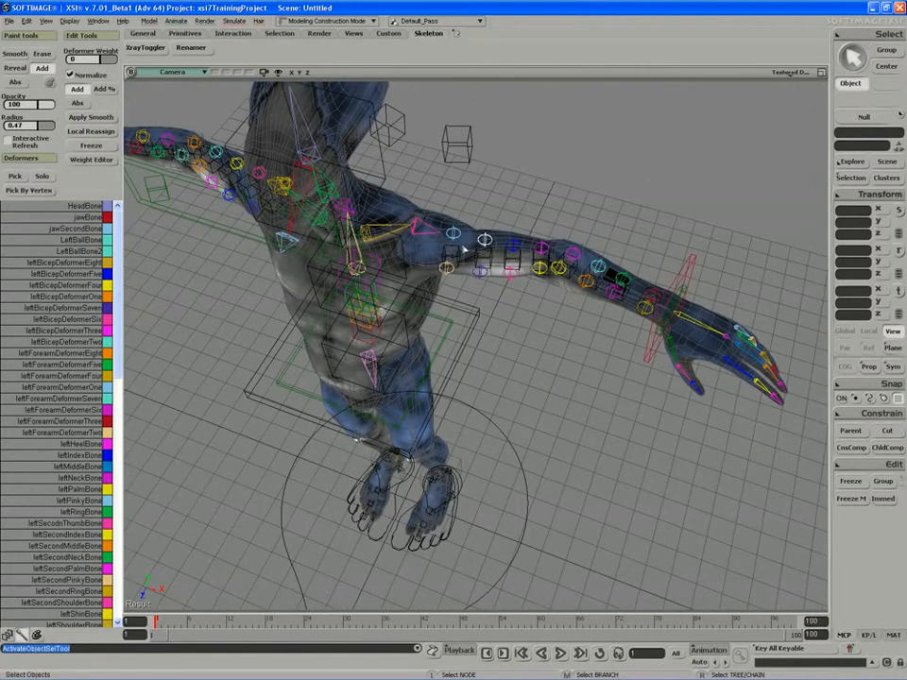
click(821, 72)
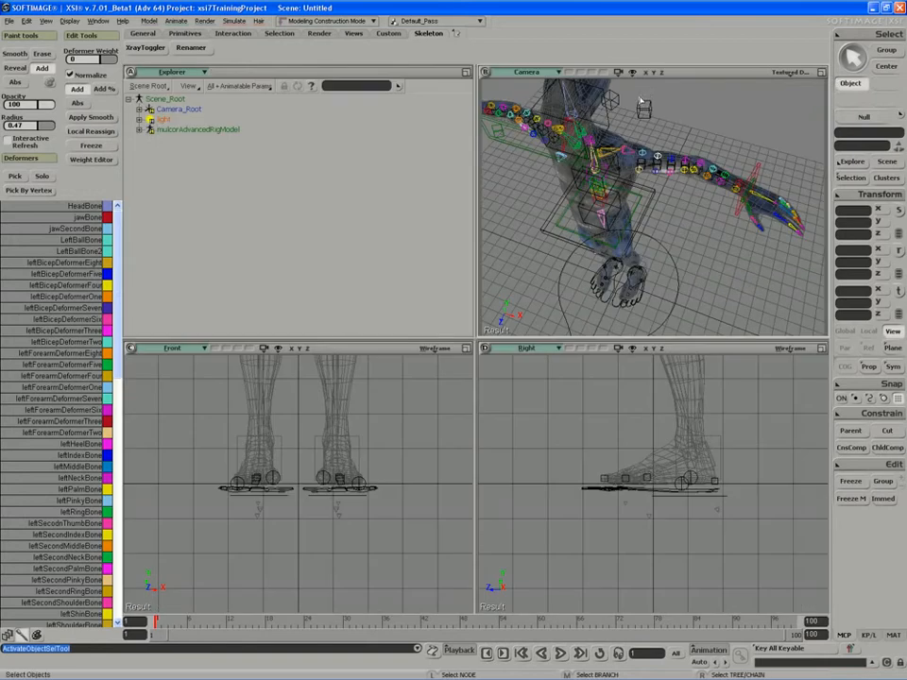
Step: Expand mulcorAdvancedRigModel in the scene tree and collapse its leftSideControlsGroup, rightSideControlsGroup and middleControlsGroup
click(140, 131)
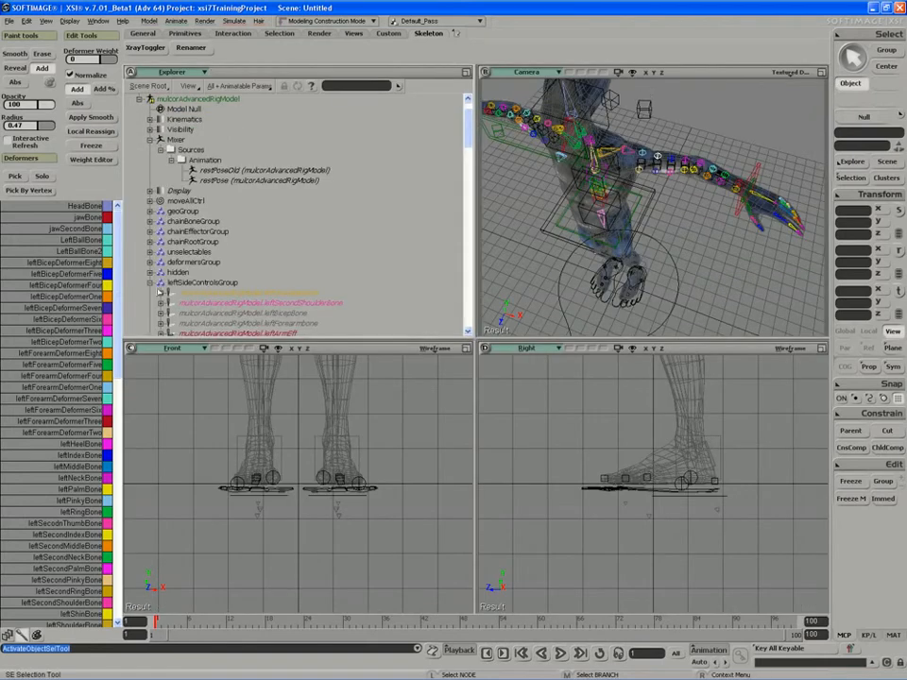
click(150, 283)
click(149, 292)
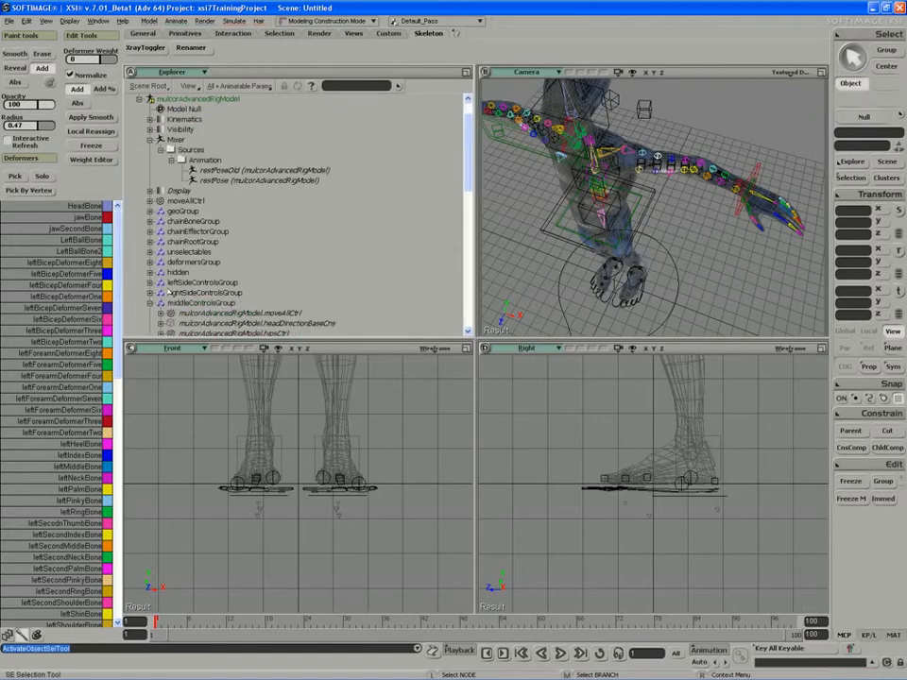
click(150, 303)
scroll(255, 295, down, 3)
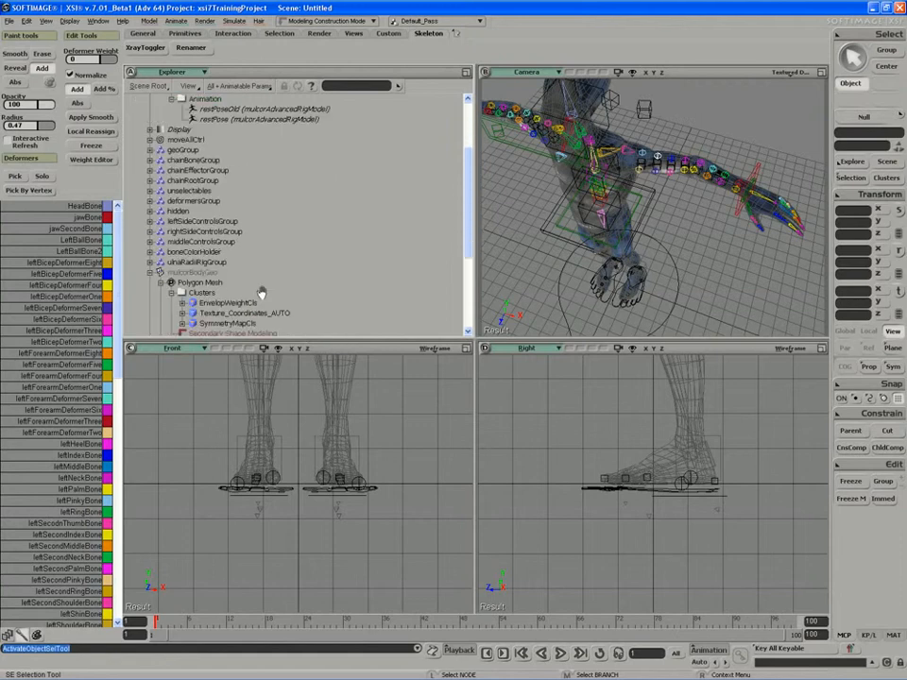
Step: Collapse mulcorBodyGeo in the scene tree and hide the members of the ulnaRadDeformers group
click(194, 231)
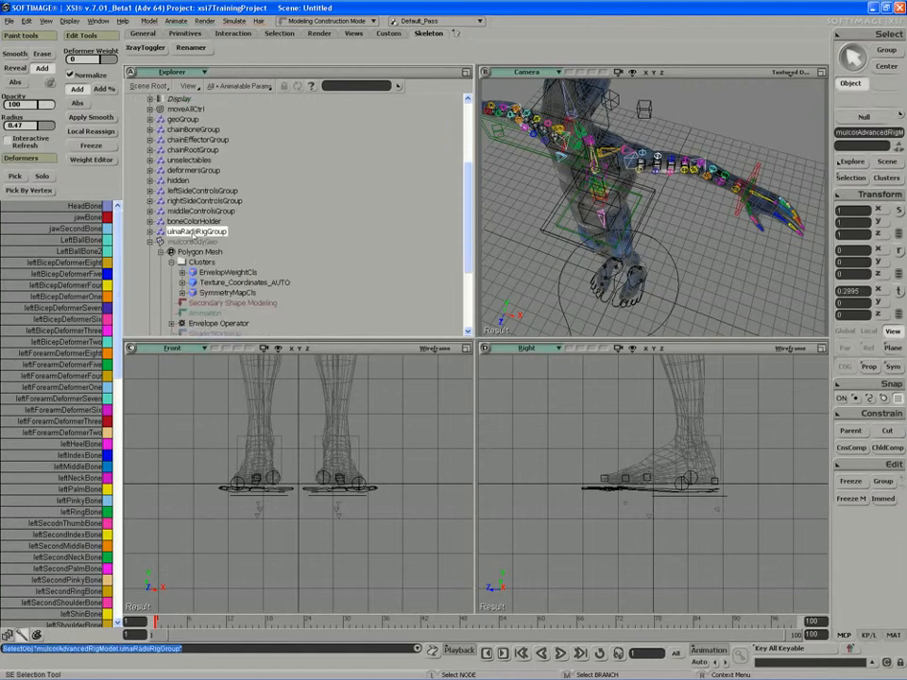
click(149, 242)
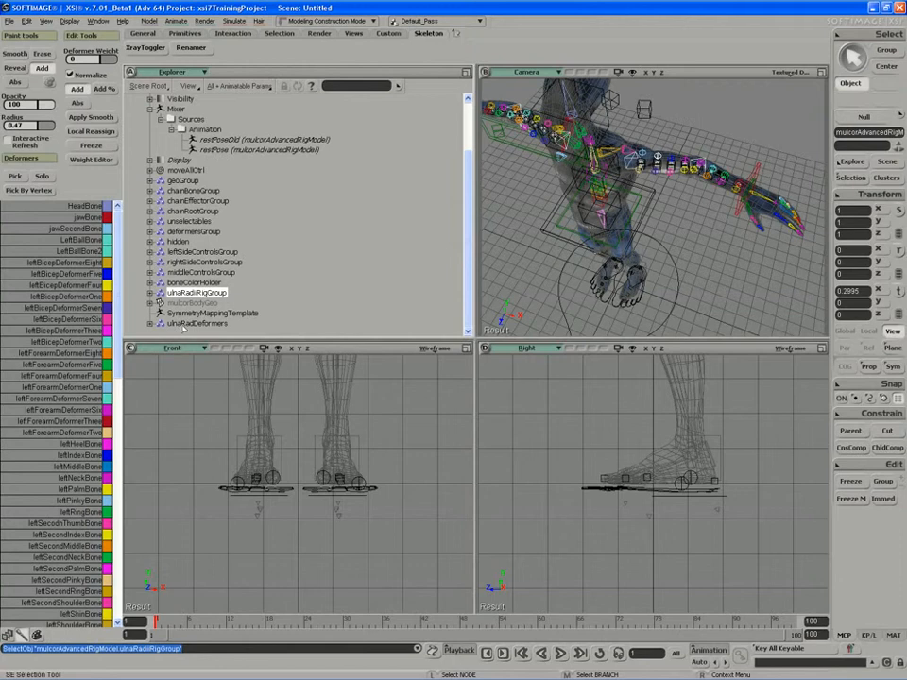
click(185, 325)
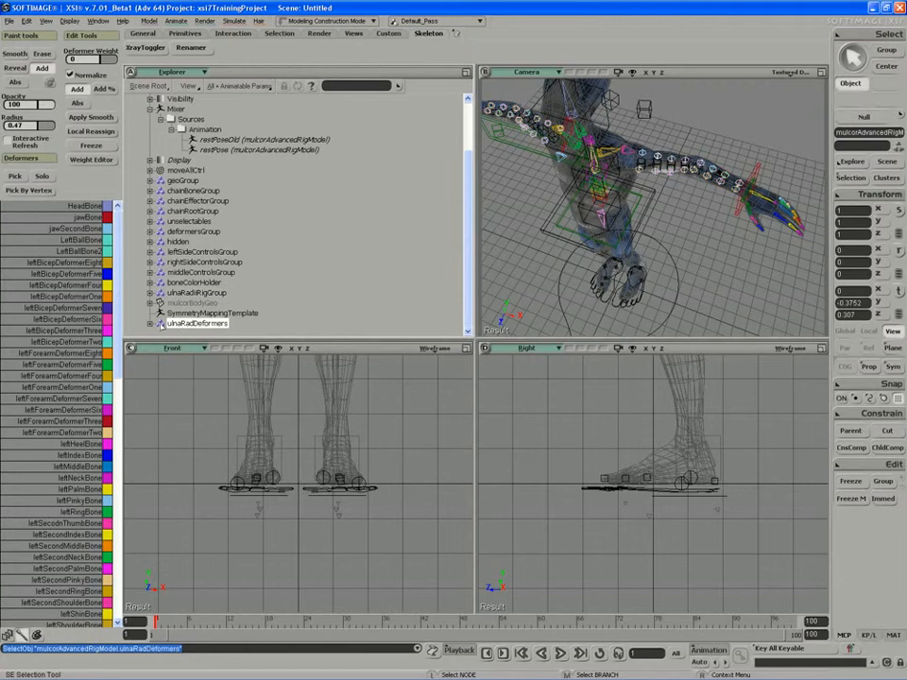
key(h)
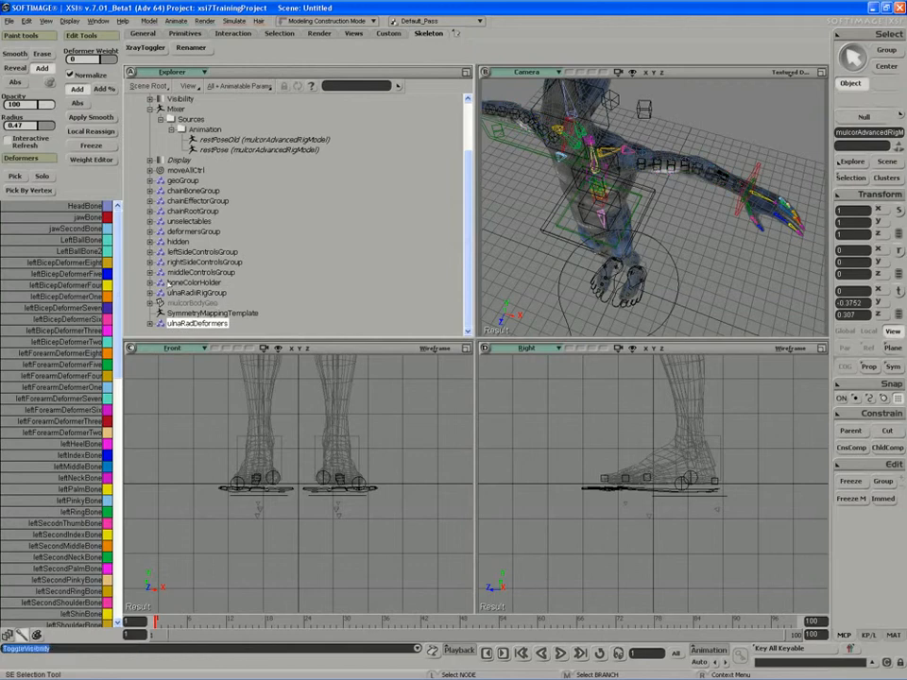
Step: Select the four right bicep UlnaRadTwistObj cubes, Five through Eight, that are missing from ulnaRadiiRigGroup
click(194, 293)
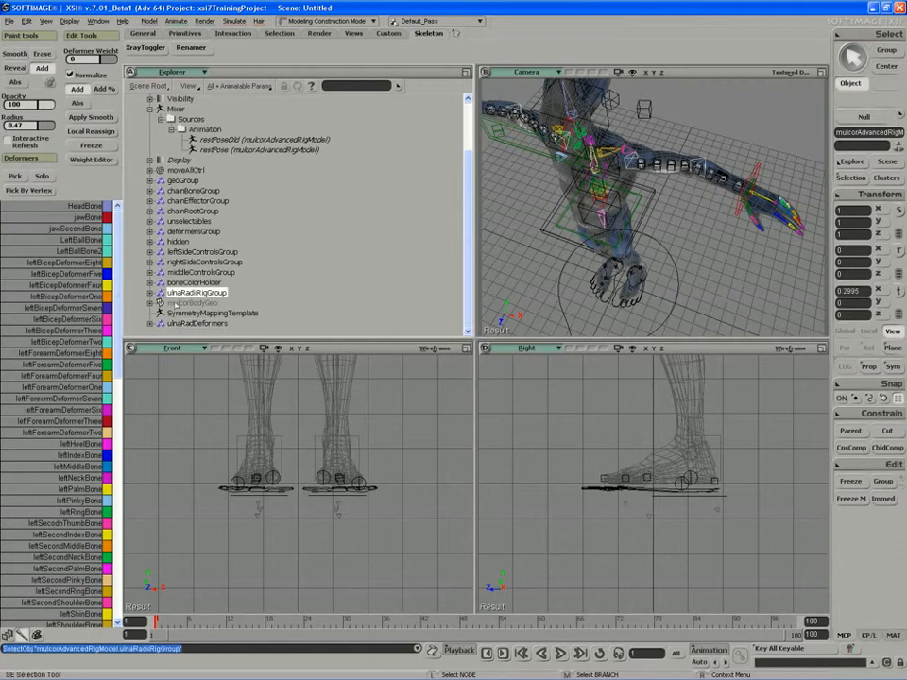
middle_drag(501, 227, 576, 241)
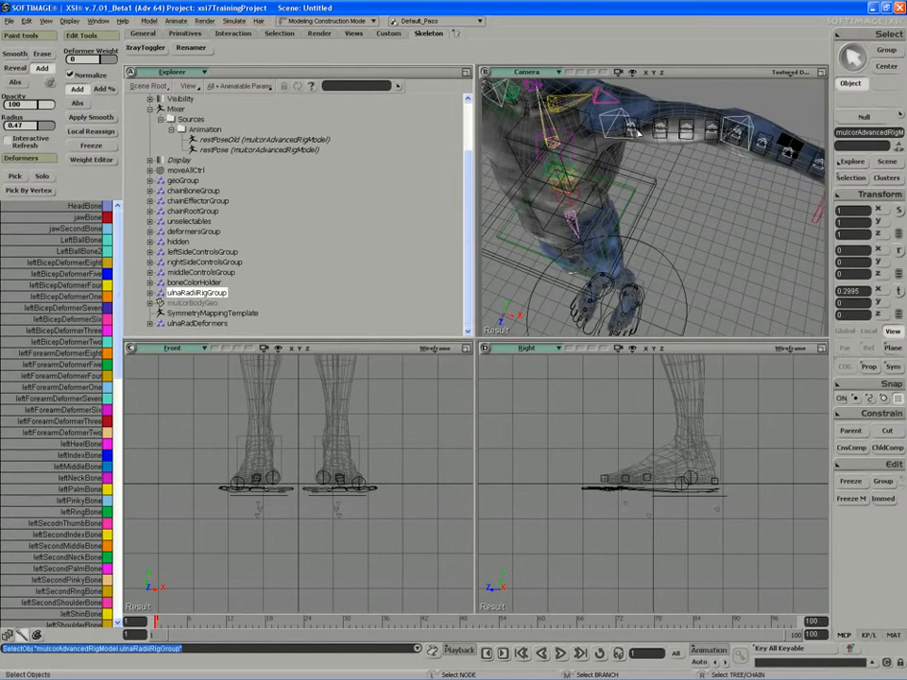
click(633, 128)
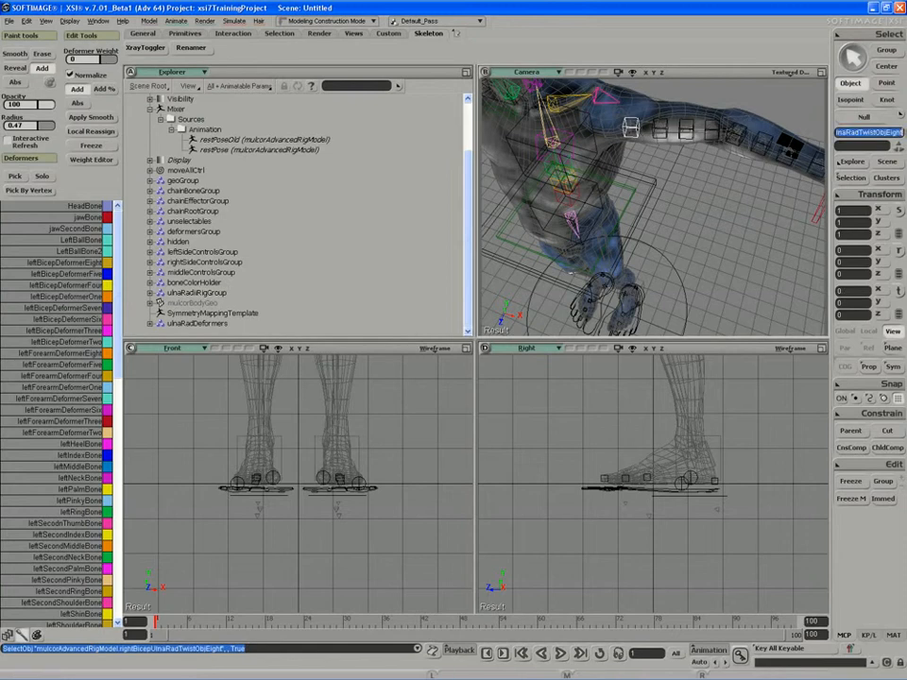
click(889, 133)
key(Return)
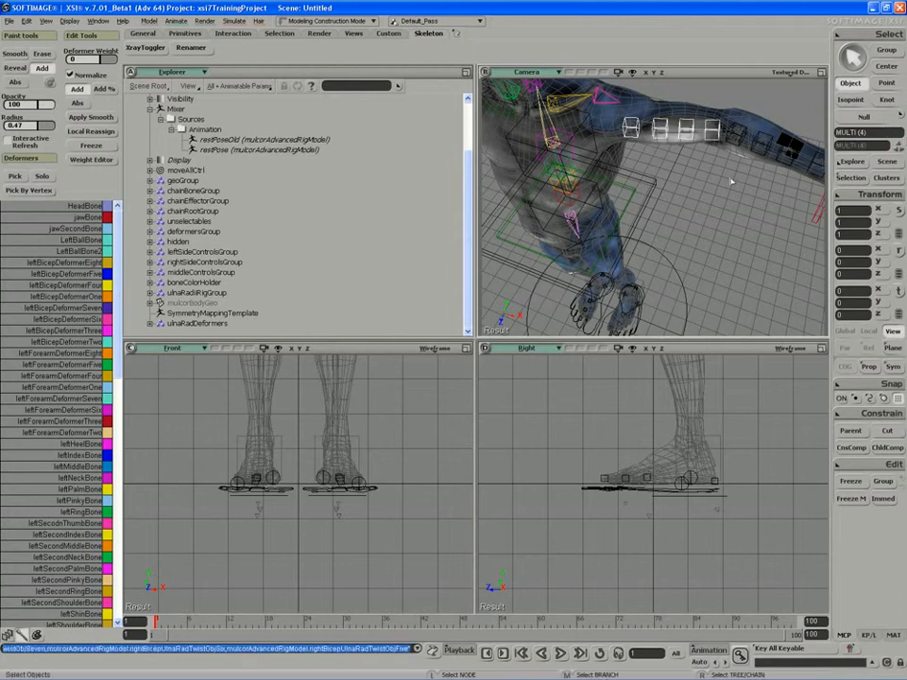
Step: Extend the selection with all UlnaRadTwistObj cubes along the left arm and the ones on the right forearm
key(s)
middle_drag(731, 180, 620, 218)
right_drag(620, 218, 642, 193)
shift+click(635, 190)
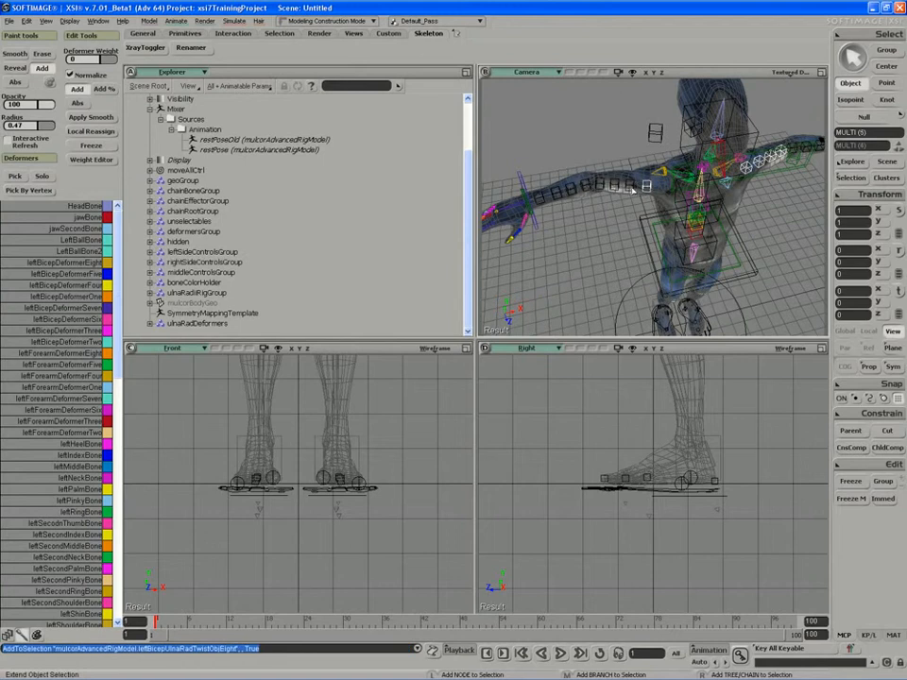
shift+click(577, 186)
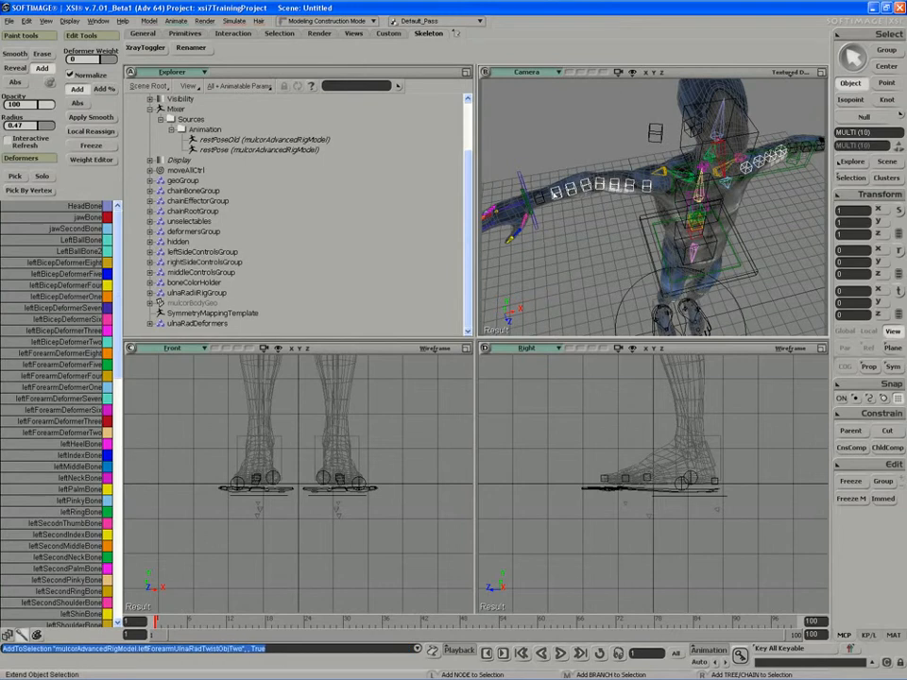
key(s)
right_drag(540, 198, 612, 212)
shift+click(741, 221)
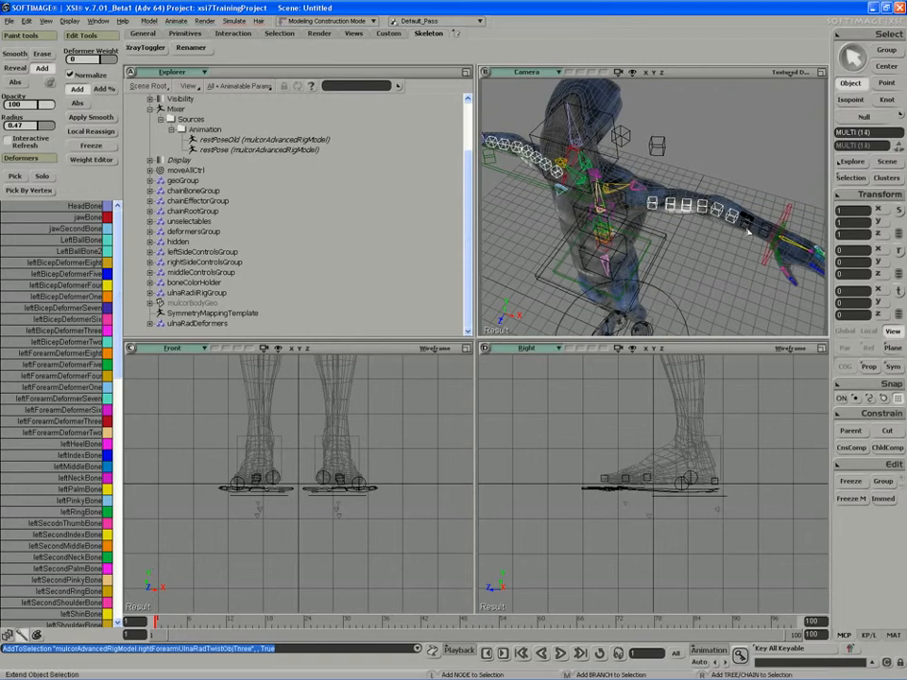
Step: Add the selected twist cubes to the existing ulnaRadiiRigGroup instead of a new group, and clear the selection
click(881, 481)
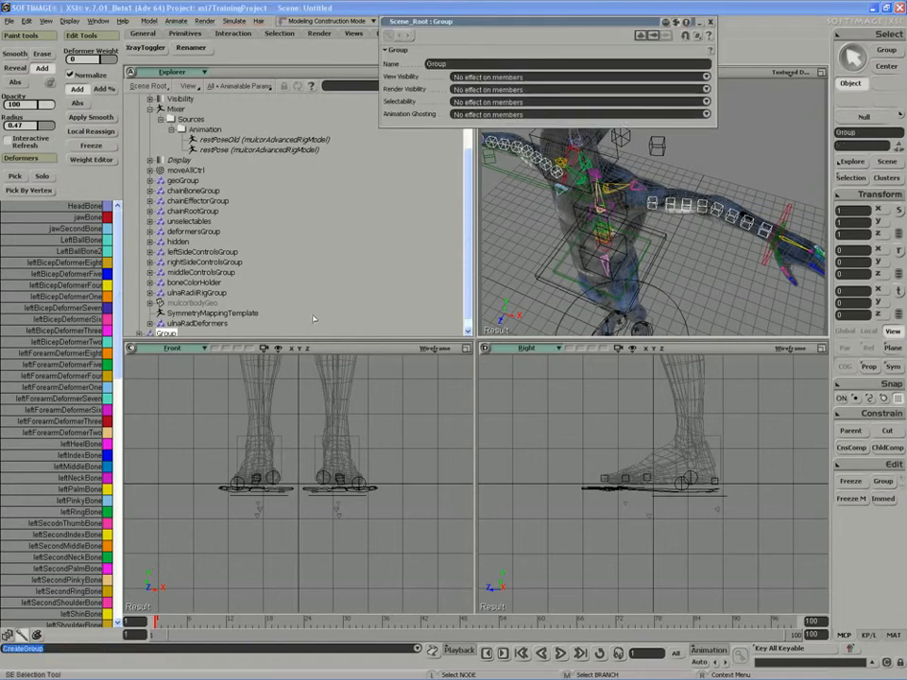
key(ctrl+z)
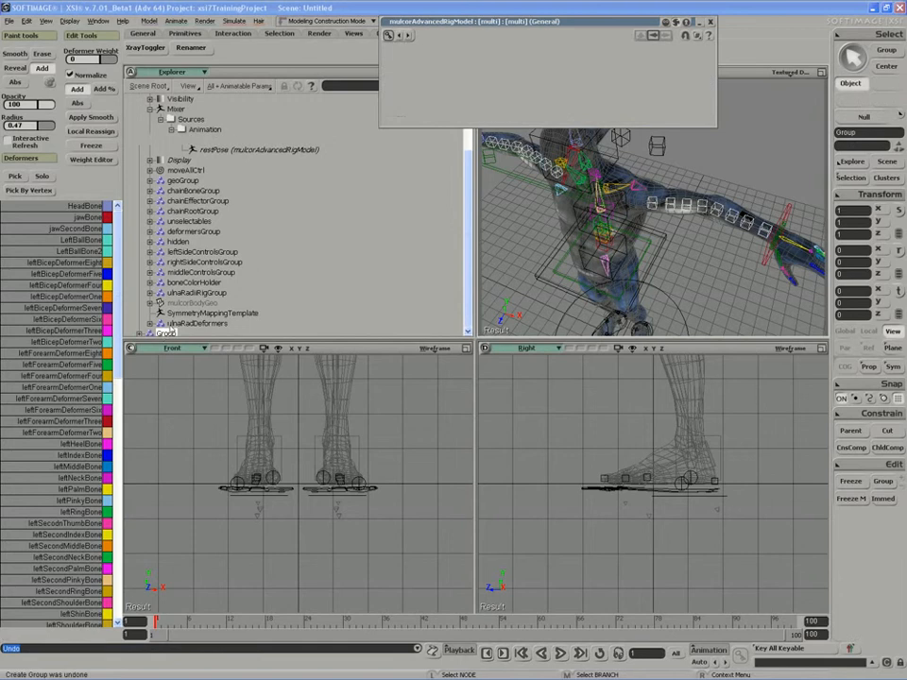
right_click(186, 292)
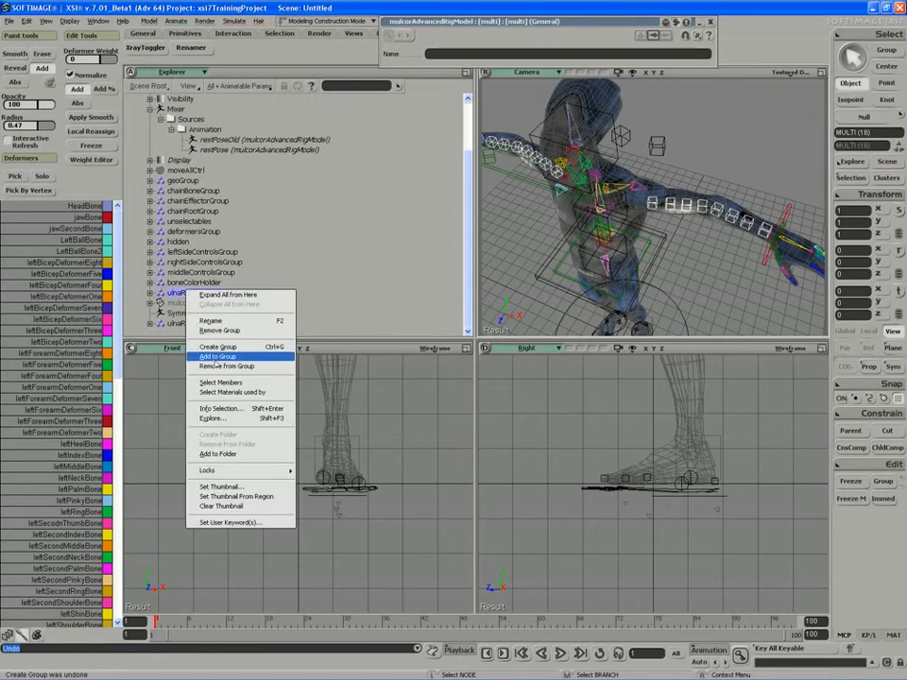
click(212, 357)
click(547, 250)
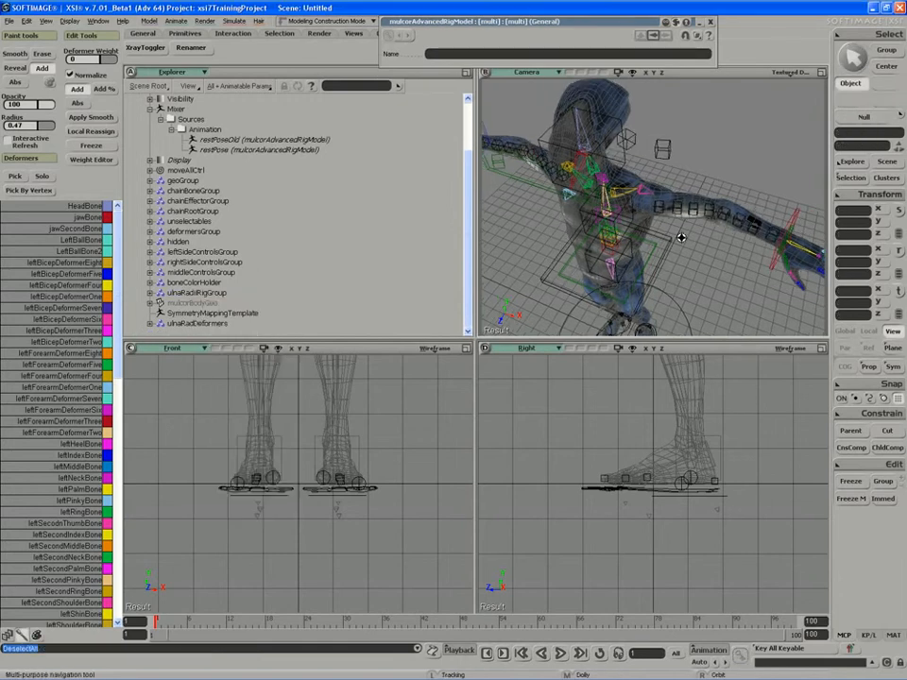
Step: Set the ulnaRadiiRigGroup selectability to "Do not allow selecting members", clear the selection and close its properties
click(194, 293)
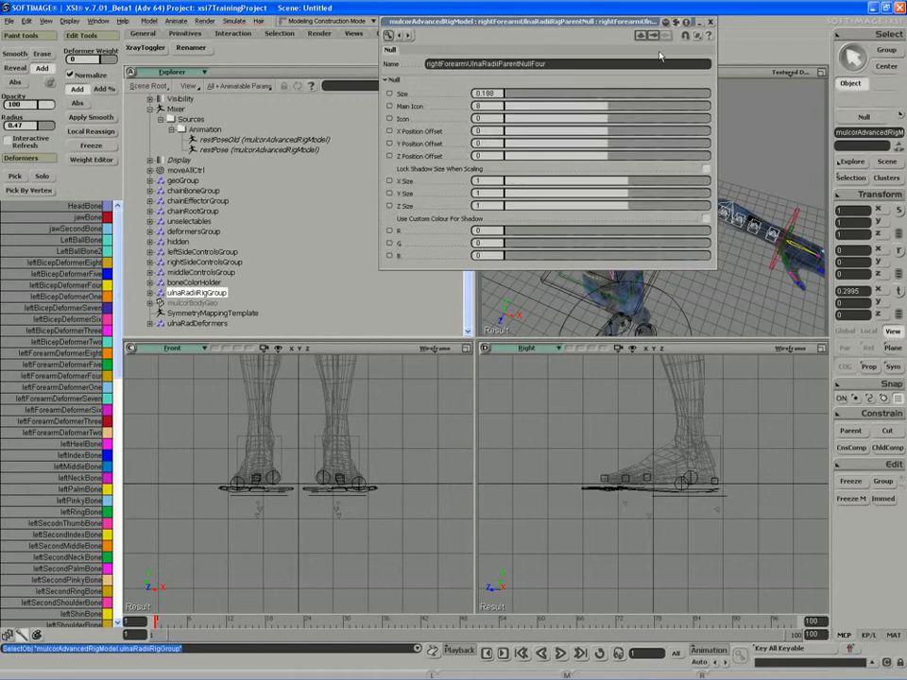
click(710, 22)
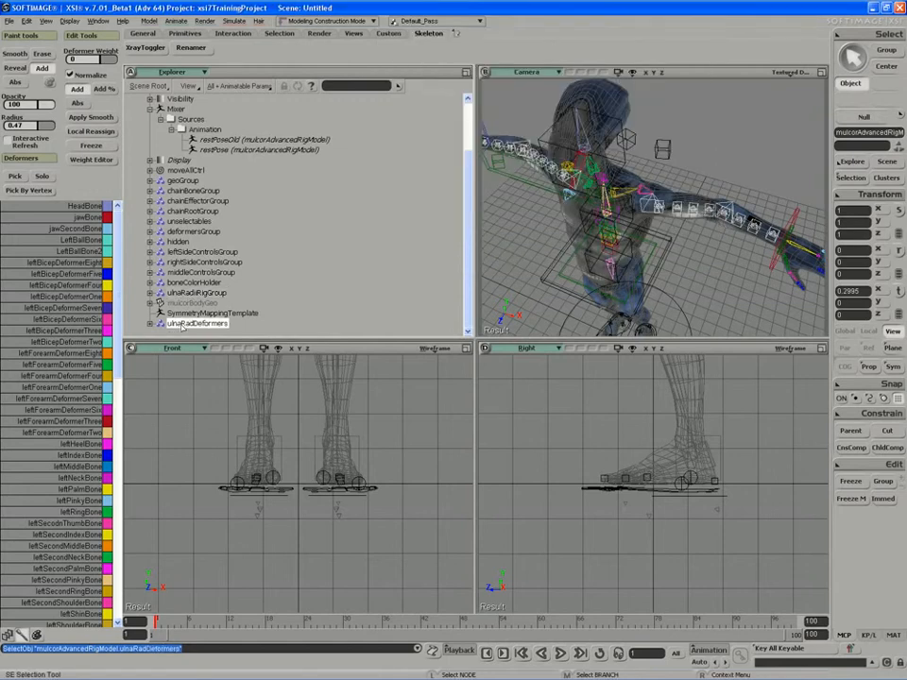
click(161, 293)
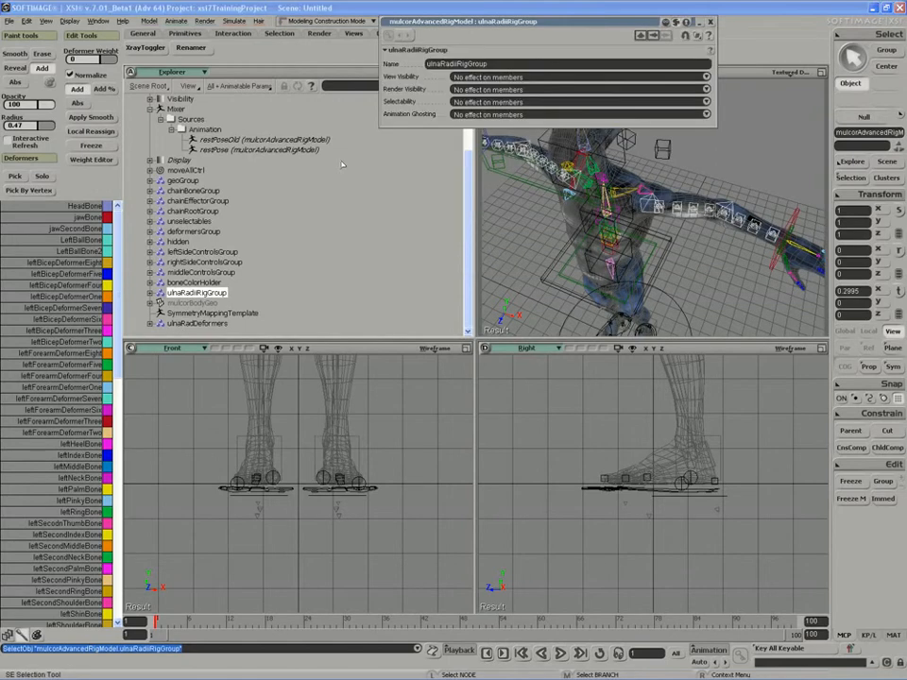
click(471, 102)
click(473, 86)
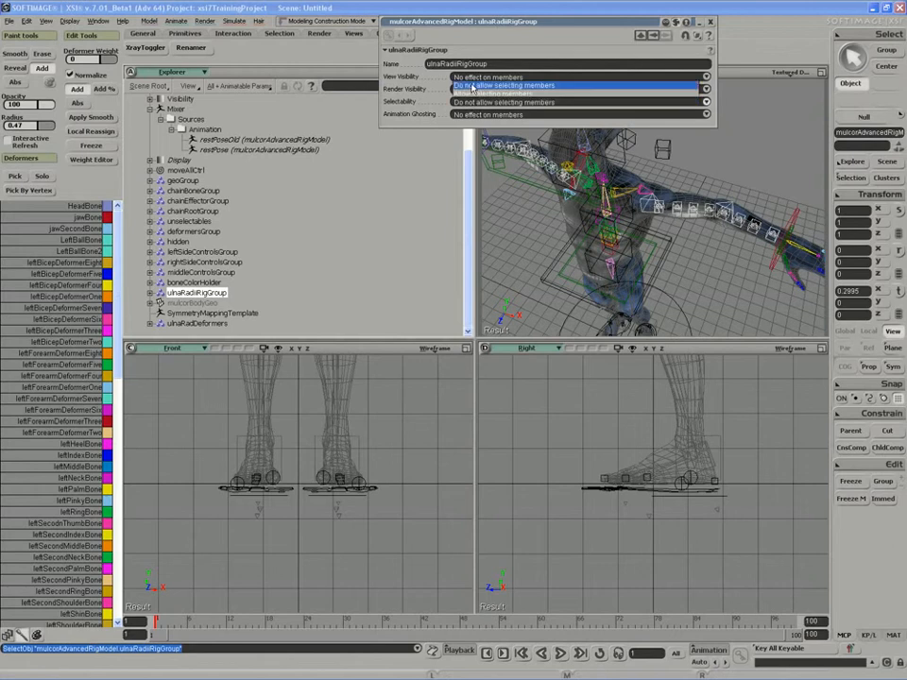
click(525, 266)
key(s)
right_drag(524, 267, 569, 241)
click(711, 22)
key(s)
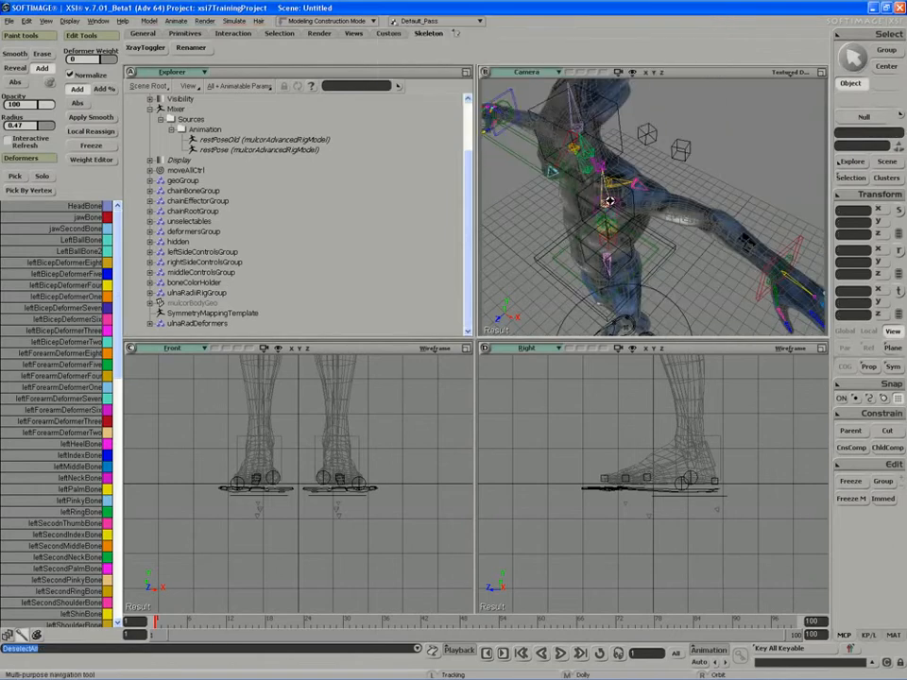
right_drag(609, 201, 699, 156)
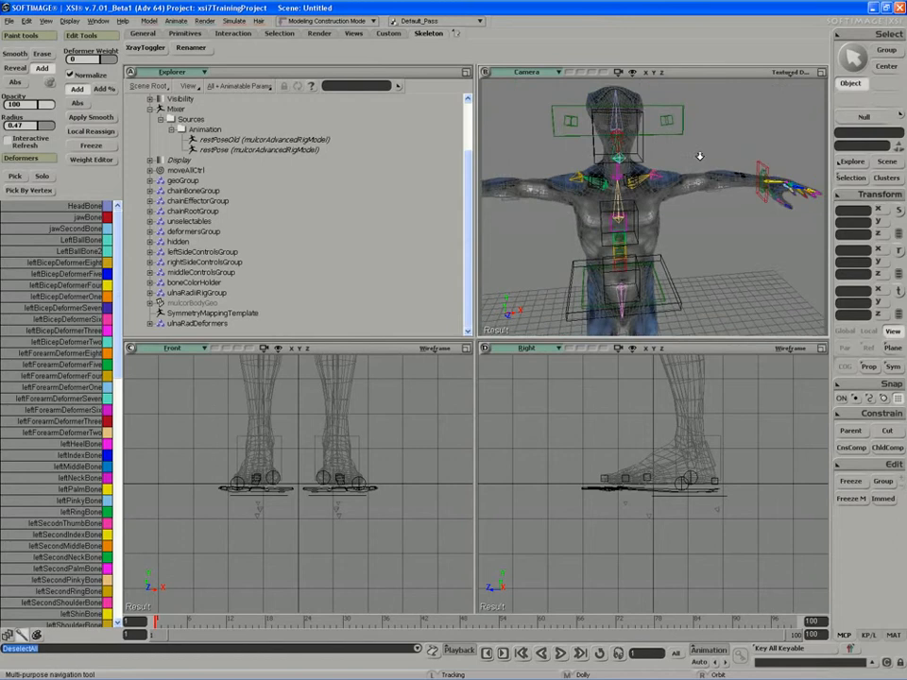
middle_drag(700, 155, 746, 186)
right_drag(745, 186, 742, 139)
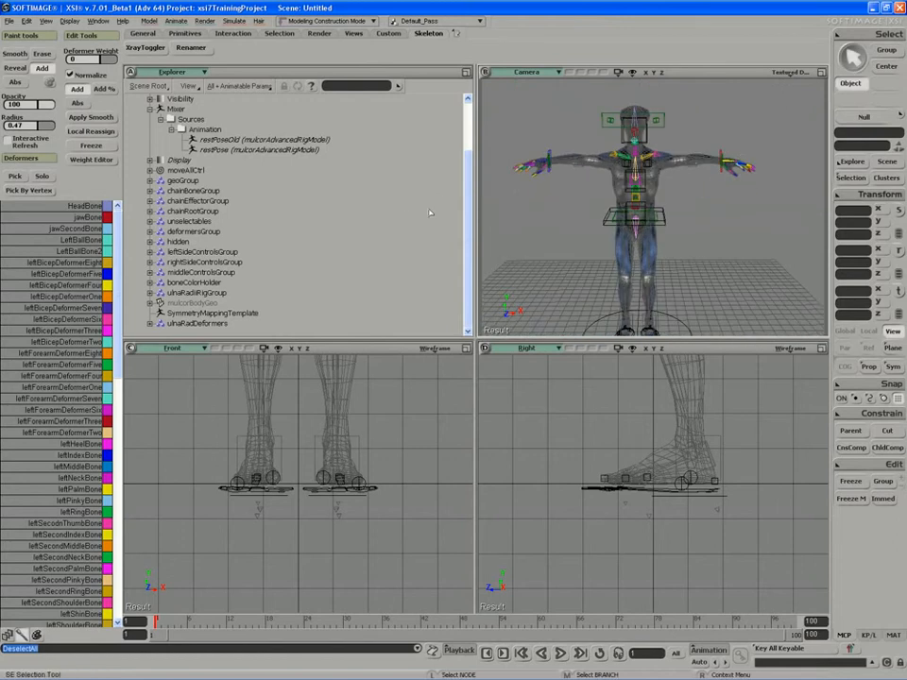
Step: Open a floating Explorer beside the scene tree and expand mulcorAdvancedRigModel and its boneColorHolder group
scroll(410, 211, up, 1)
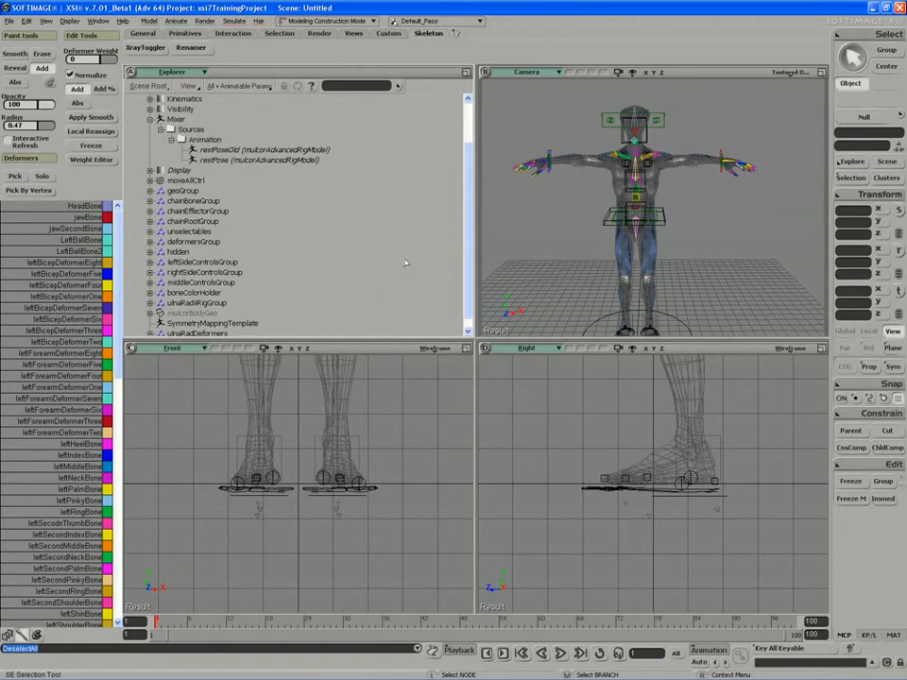
key(8)
drag(340, 91, 601, 61)
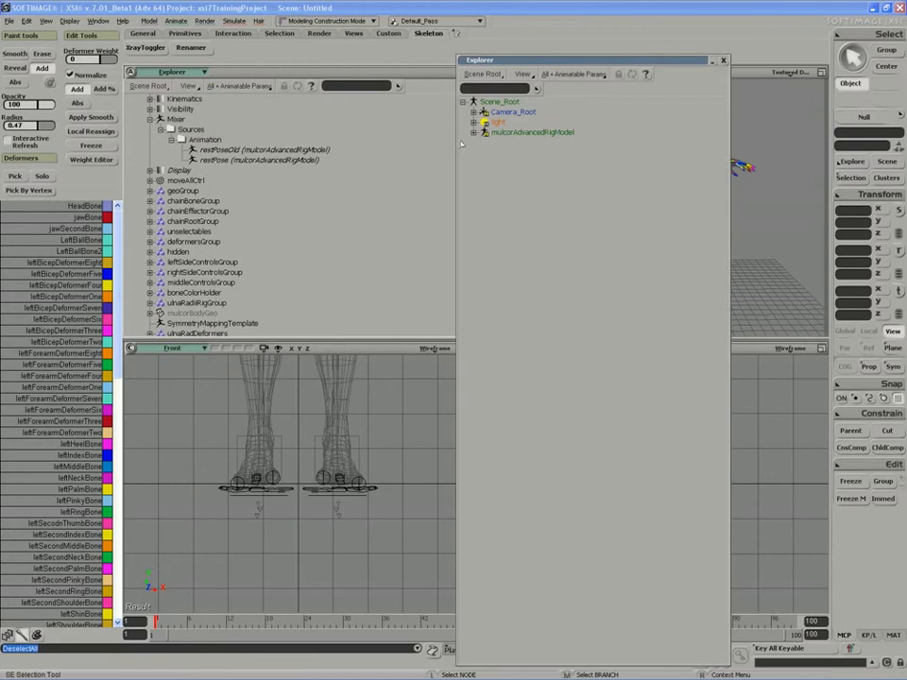
click(473, 134)
click(512, 336)
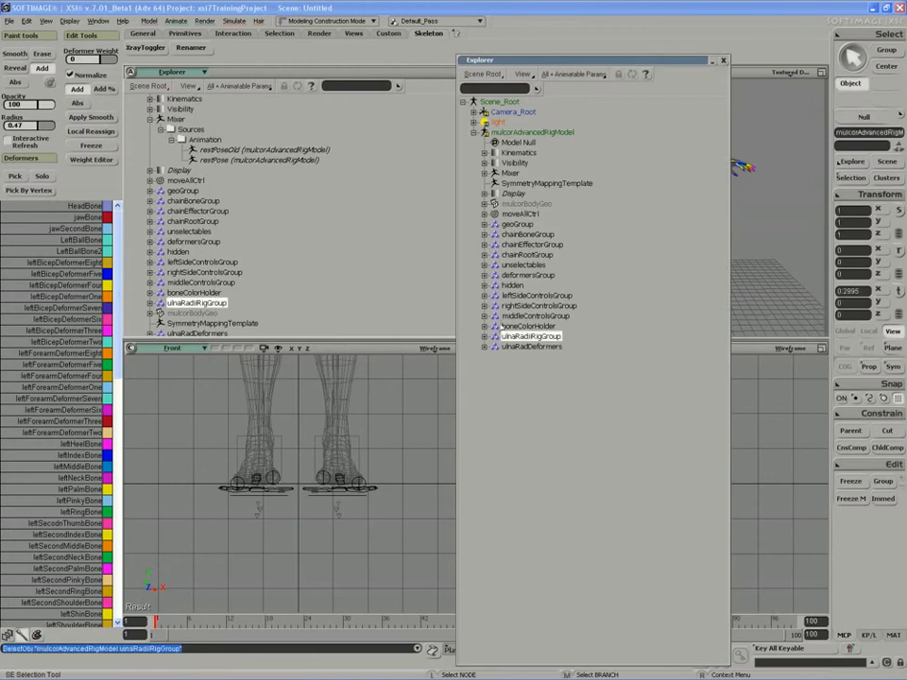
click(525, 326)
click(484, 326)
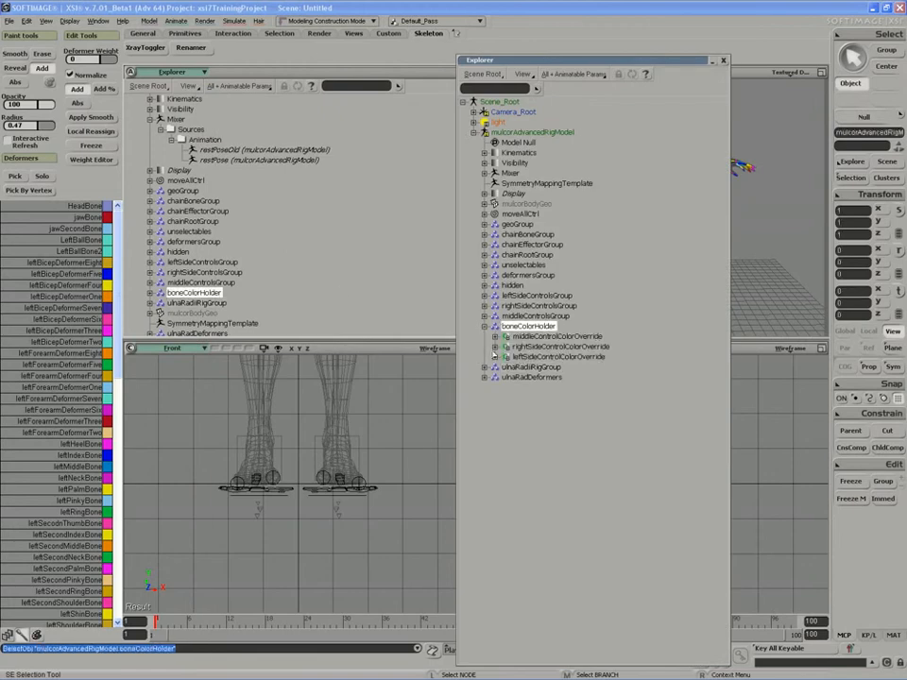
drag(341, 291, 327, 281)
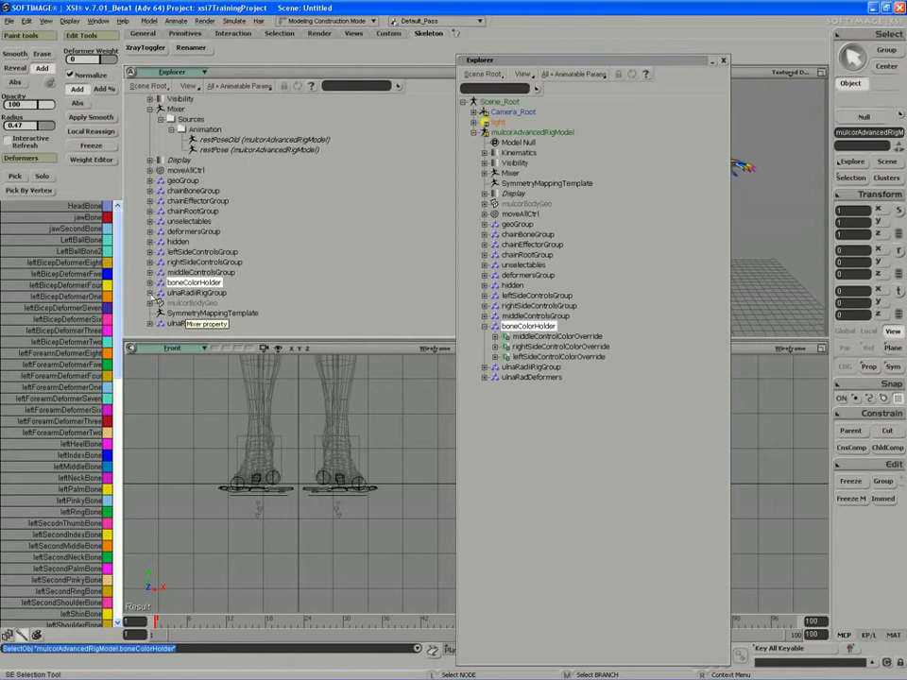
Step: Move the left, right and middle control color overrides from boneColorHolder onto leftSideControlsGroup, rightSideControlsGroup and middleControlsGroup
click(531, 358)
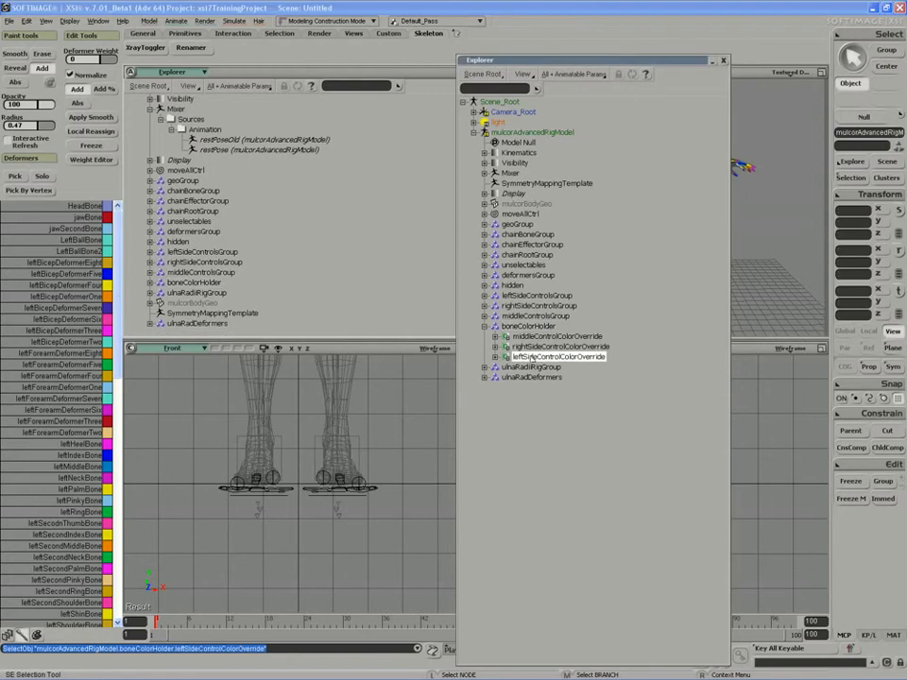
drag(547, 360, 203, 254)
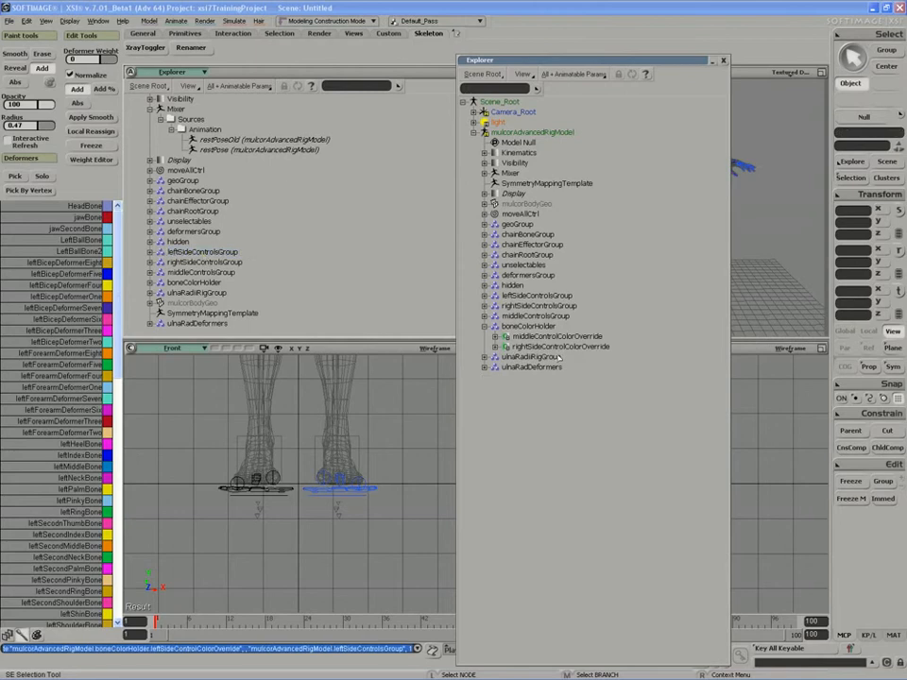
drag(553, 347, 460, 323)
drag(195, 269, 196, 274)
Step: Roll up the floating Explorer, maximize the Camera view on the whole character and clear the selection
double_click(684, 61)
drag(684, 64, 690, 49)
click(823, 73)
key(x)
key(space)
drag(622, 257, 572, 279)
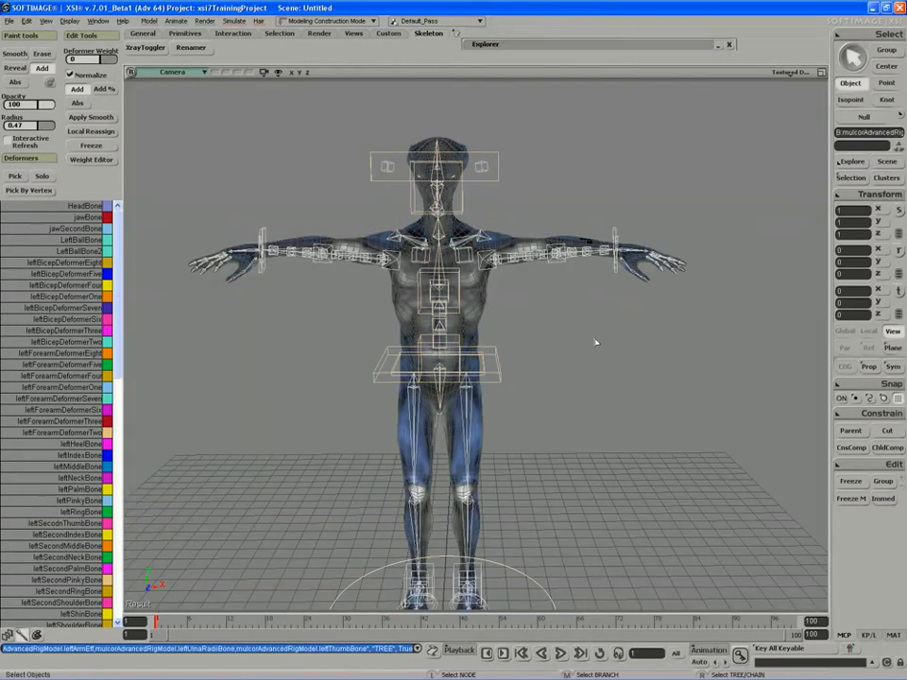
key(s)
right_drag(581, 336, 570, 300)
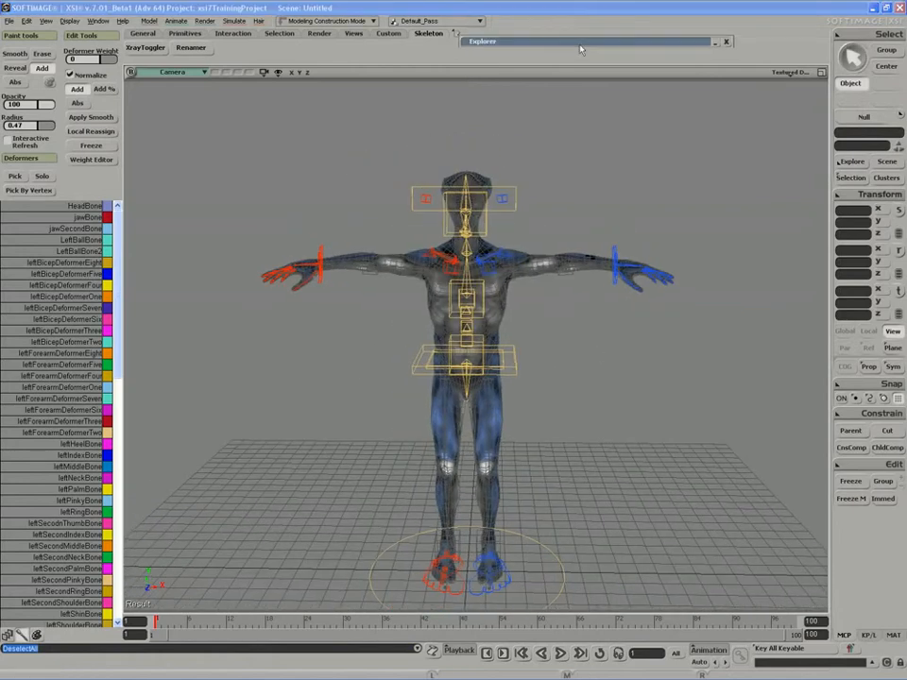
Step: Export the mulcorAdvancedRigModel branch over the existing mulcorAdvancedRigModel2.emdl, clear the selection and close the floating Explorer
click(583, 43)
right_click(522, 114)
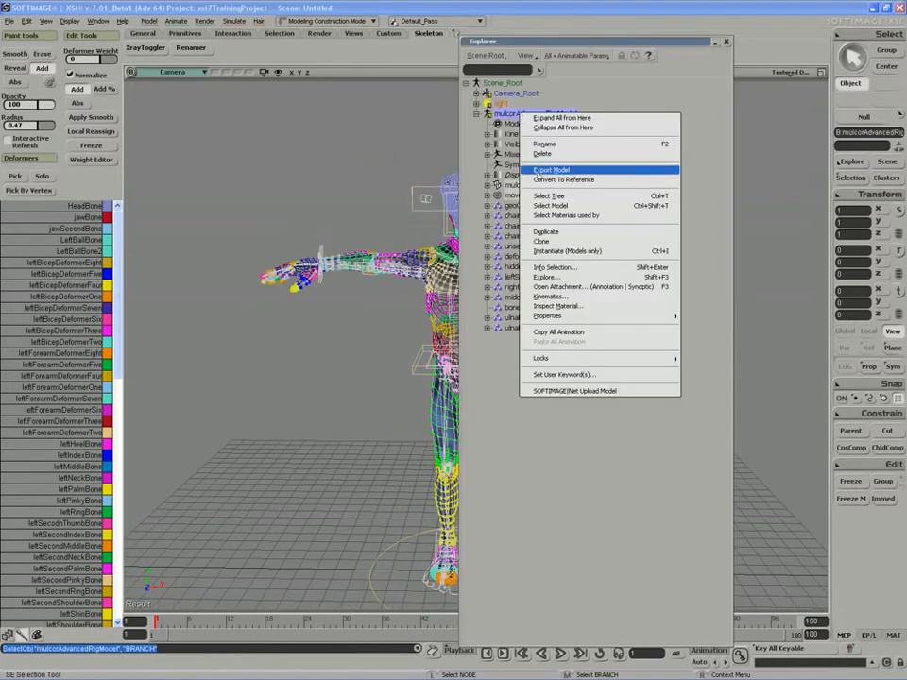
click(552, 169)
click(325, 158)
click(530, 350)
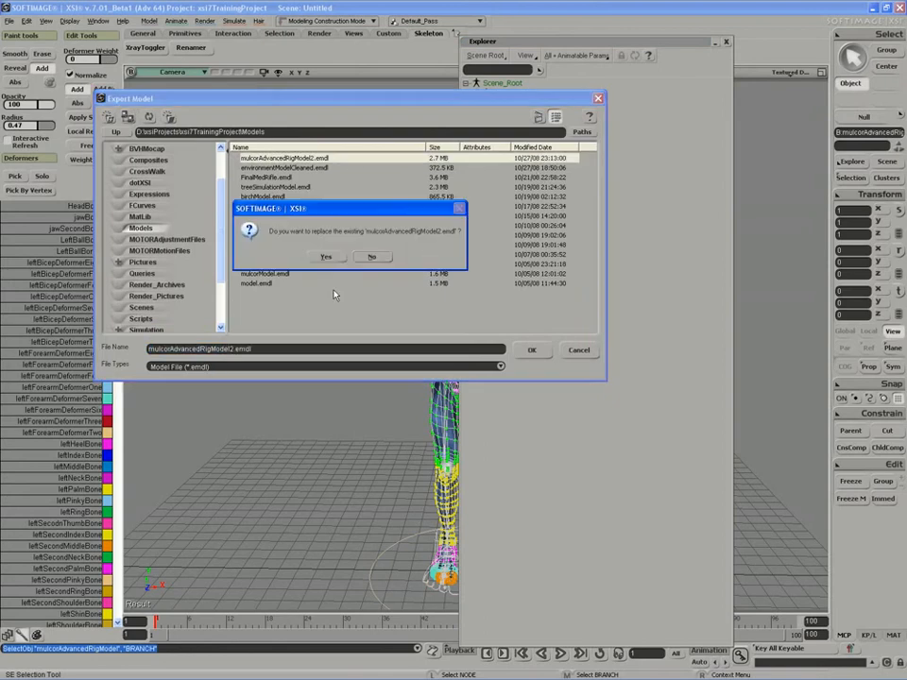
click(324, 258)
drag(257, 361, 356, 359)
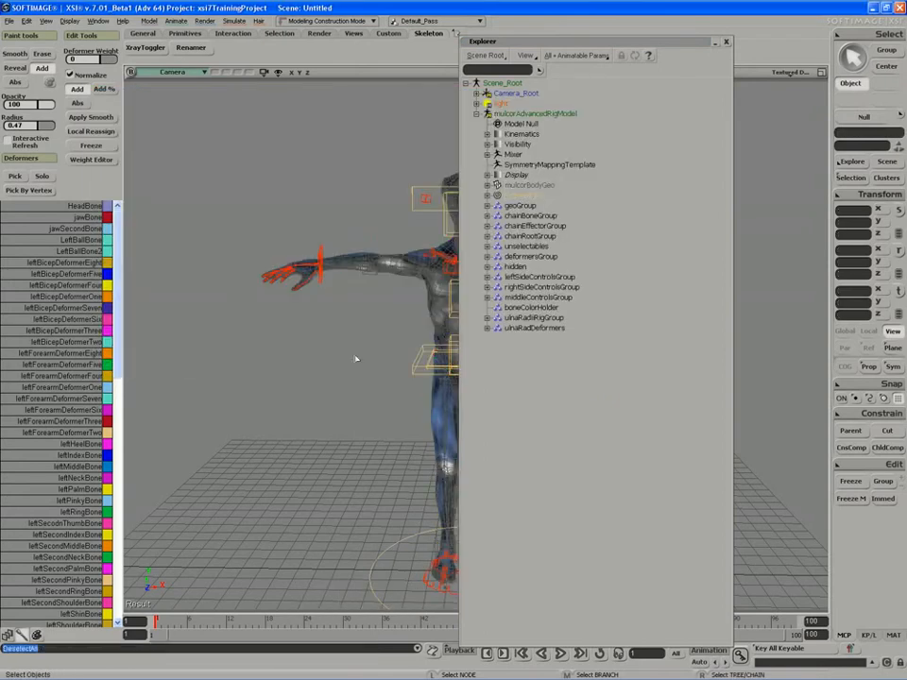
click(726, 42)
Step: Examine the color-coded left, right and middle rig controls around the character from several angles and distances
key(s)
middle_drag(678, 197, 660, 209)
drag(661, 209, 634, 203)
key(space)
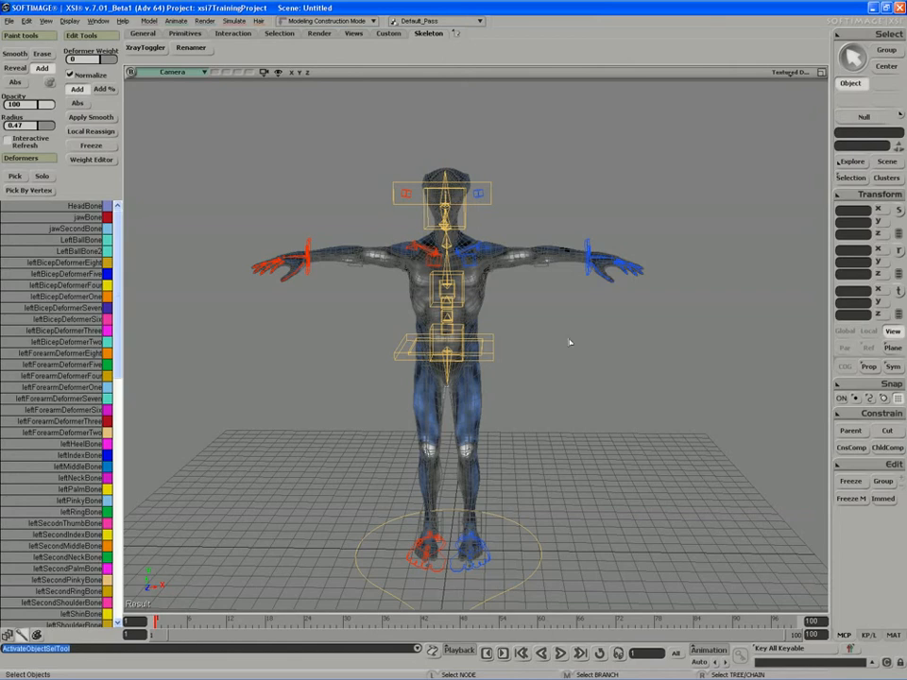
key(s)
middle_drag(565, 326, 489, 366)
mouse_move(507, 357)
right_down()
mouse_move(462, 352)
mouse_move(505, 355)
right_up()
middle_drag(505, 354, 512, 328)
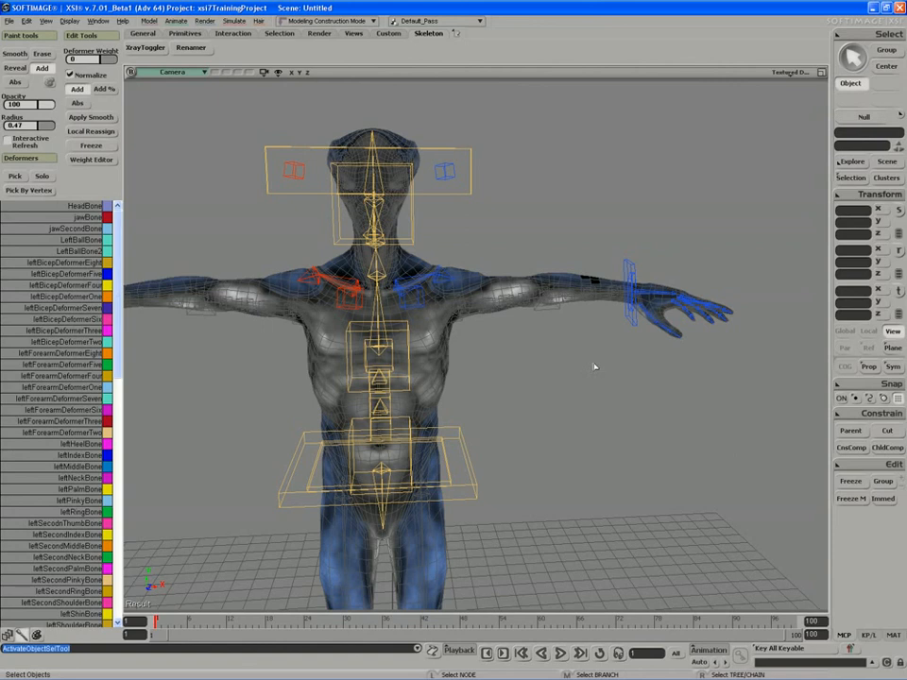
key(s)
right_drag(596, 367, 573, 338)
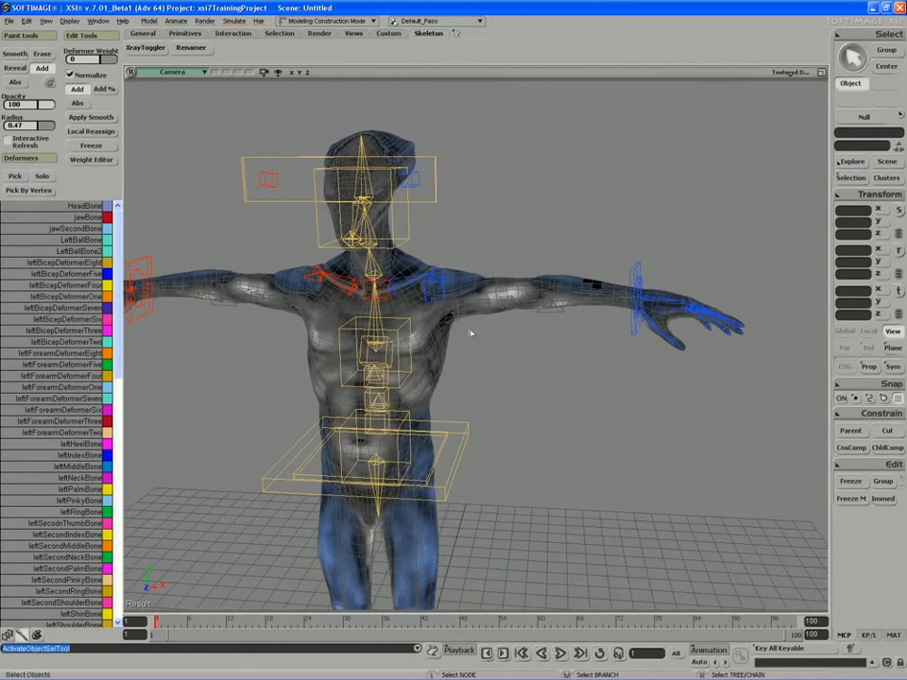